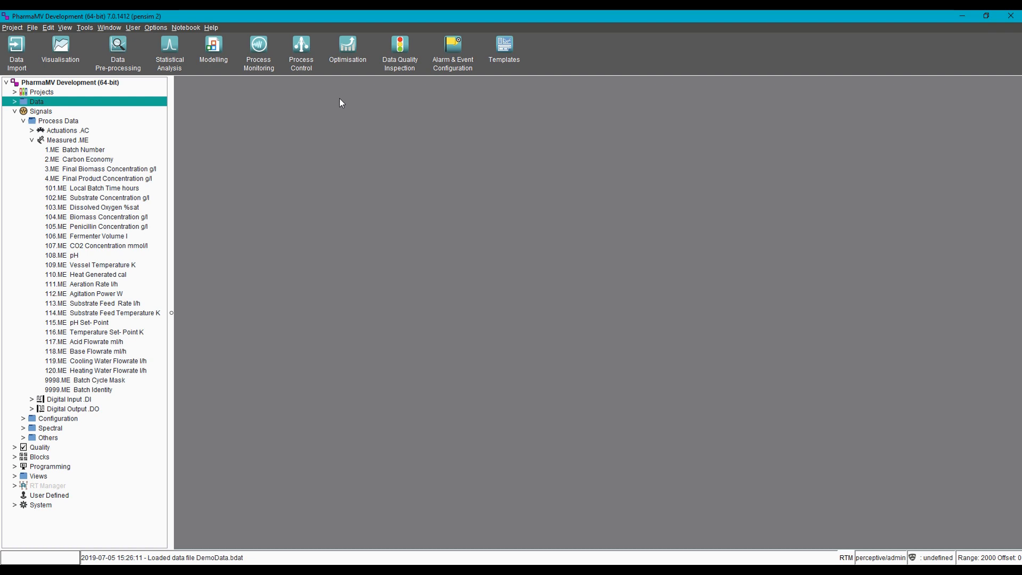
Step: Create a trend of the measured signals 105.ME Penicillin Concentration and 113.ME Substrate Feed Rate
left_click(85, 229)
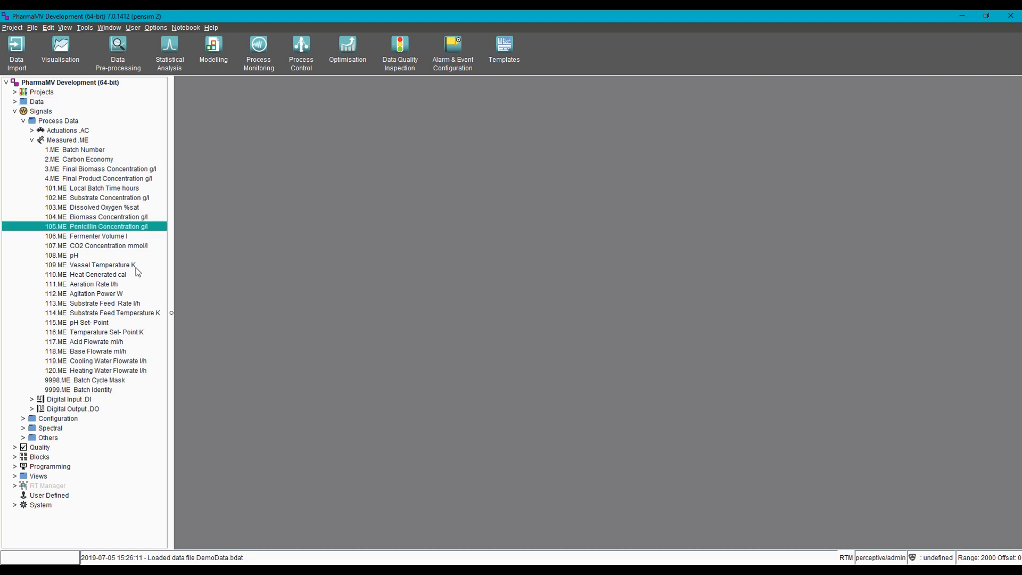
left_click(108, 303, "ctrl")
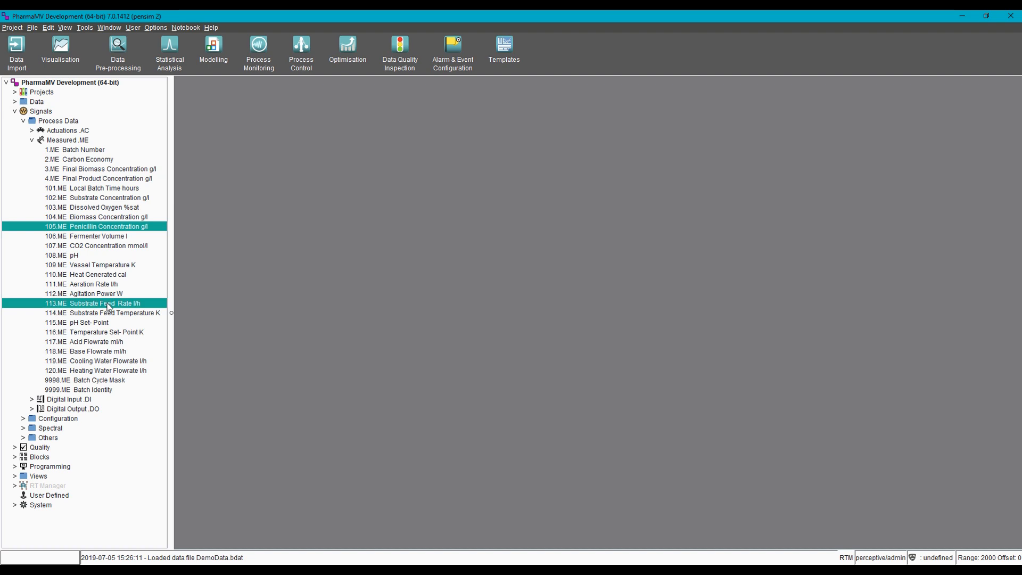
right_click(108, 306)
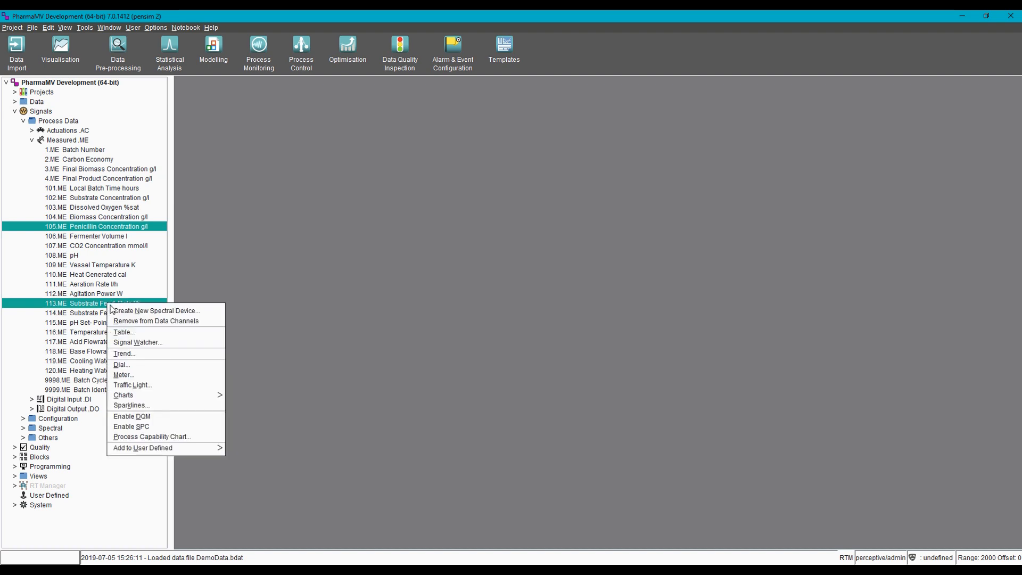
left_click(141, 354)
Step: Set the batch trend's scroll-wheel mode to Batches and advance through the batches to batch 10
right_click(420, 195)
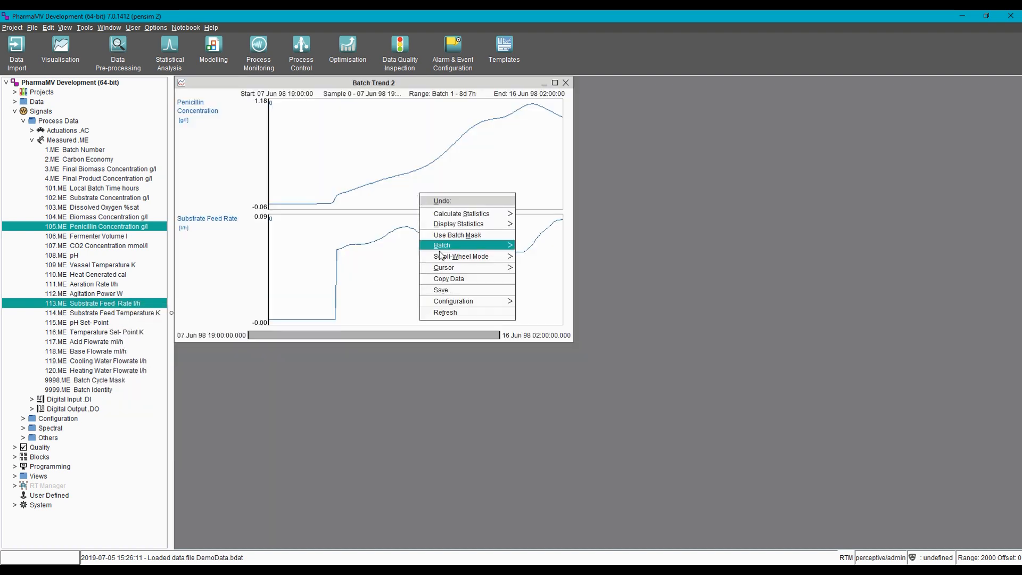
mouse_move(445, 258)
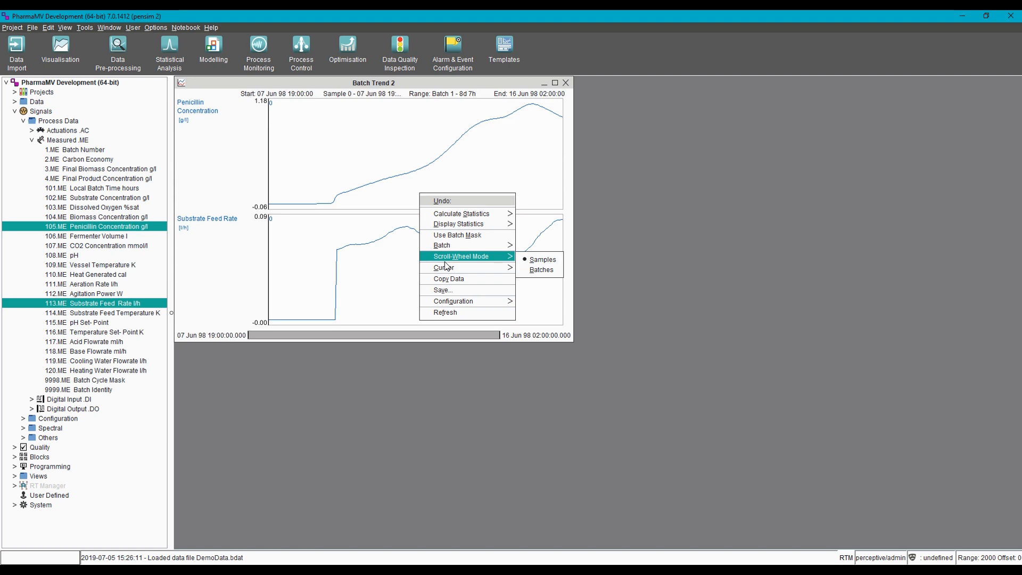
left_click(545, 273)
scroll(425, 206, "down", 3)
scroll(425, 206, "down", 3)
scroll(424, 205, "down", 3)
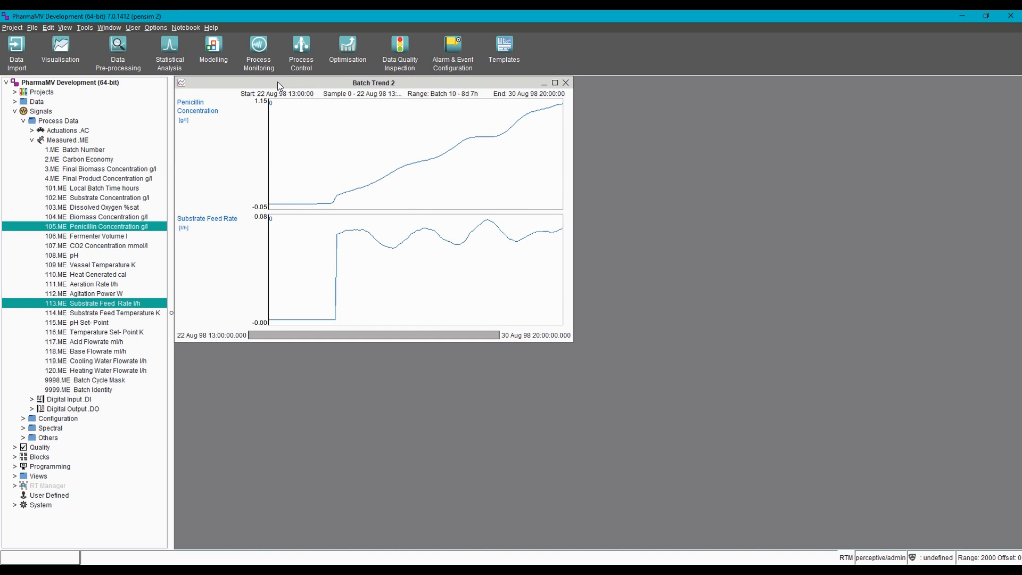
Step: Open the Data Masks table beside the batch trend and give data mask 1 the descriptor Phase 1
left_click(49, 28)
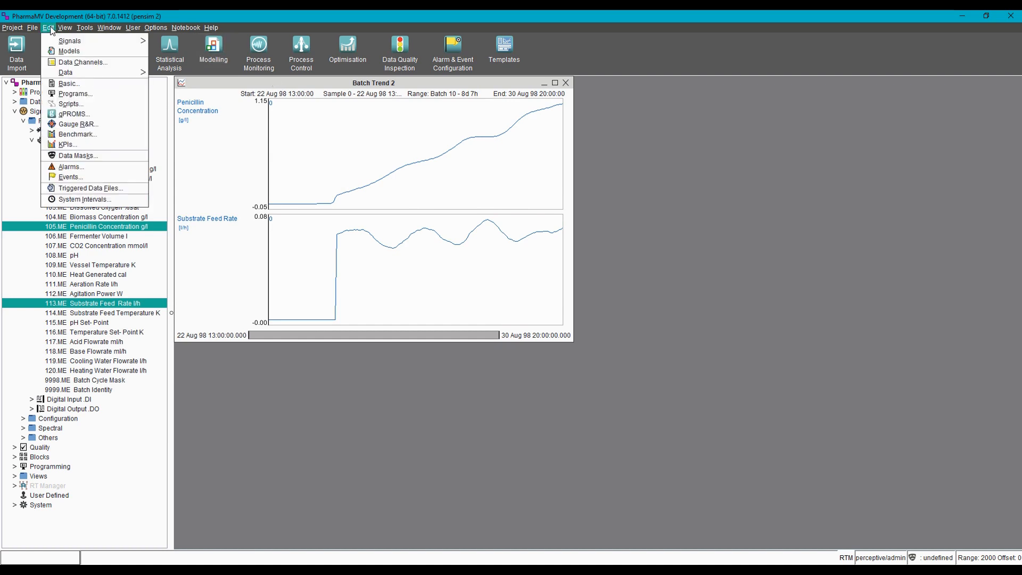
left_click(70, 156)
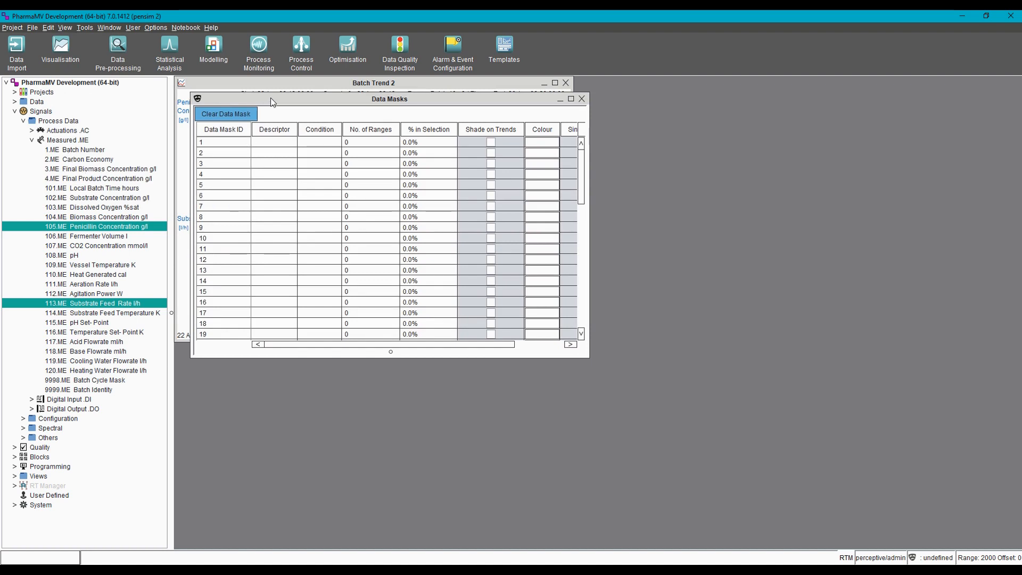
left_click_drag(271, 97, 682, 248)
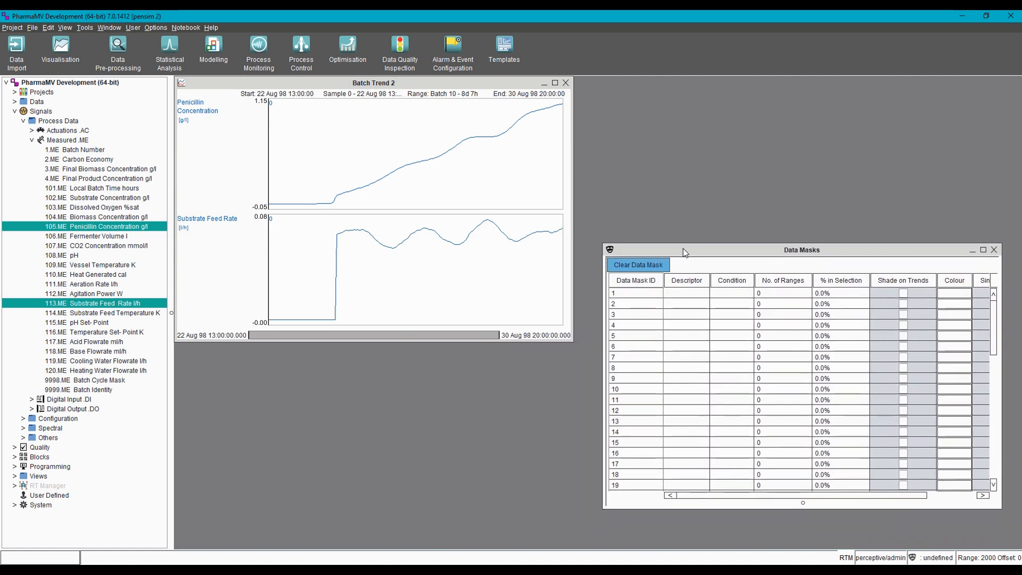
left_click(670, 294)
left_click(670, 295)
type("Phase 1")
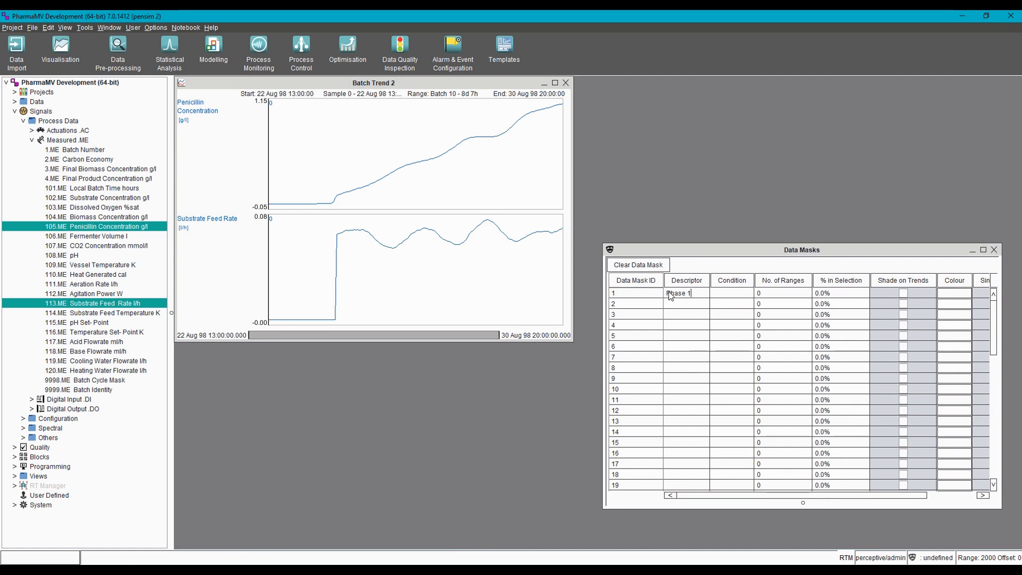
key("Return")
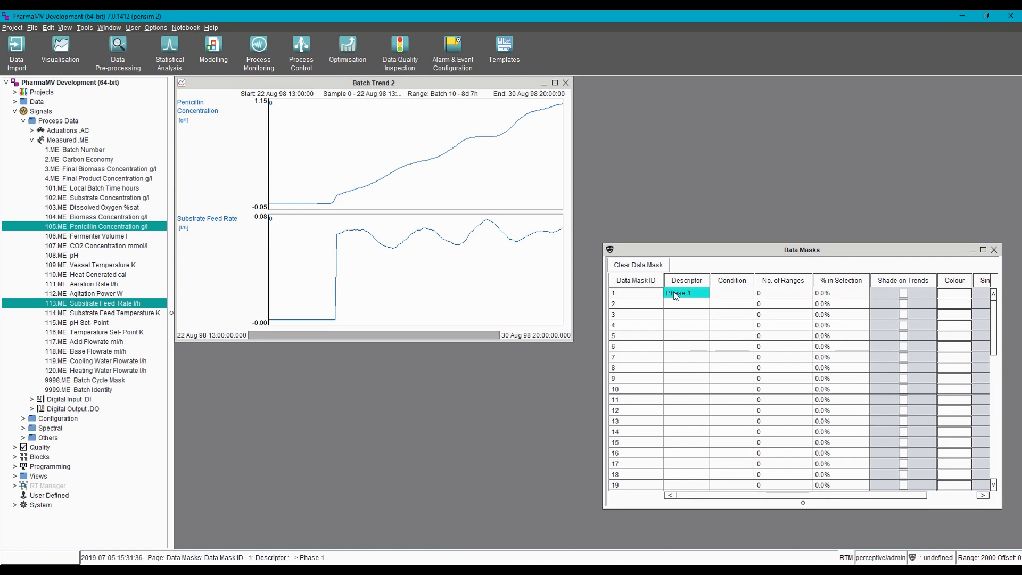
Step: Configure the condition of data mask 1 so that signal 113.ME Substrate Feed Rate == the fixed value 0
left_click(644, 296)
right_click(643, 296)
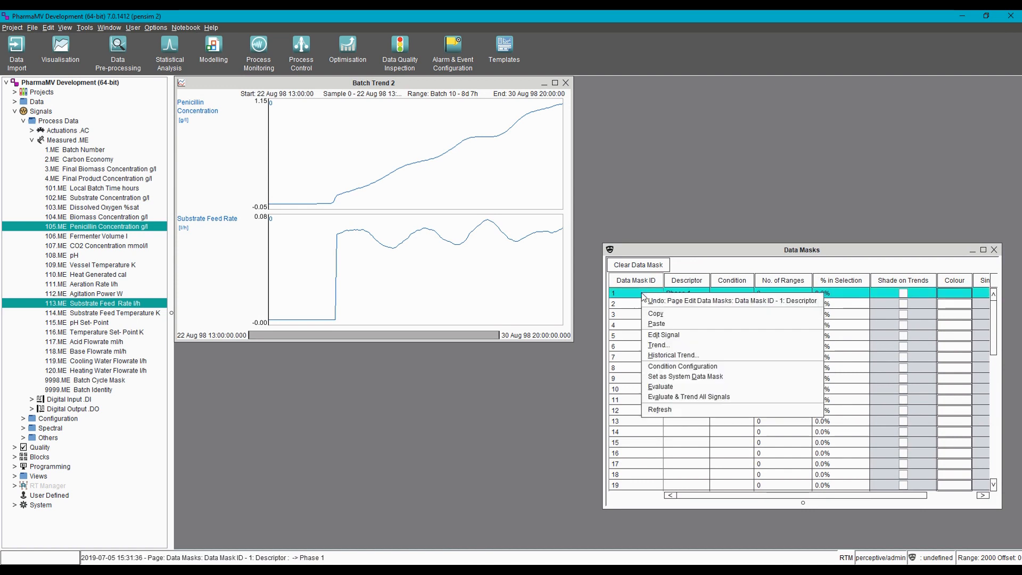
left_click(673, 367)
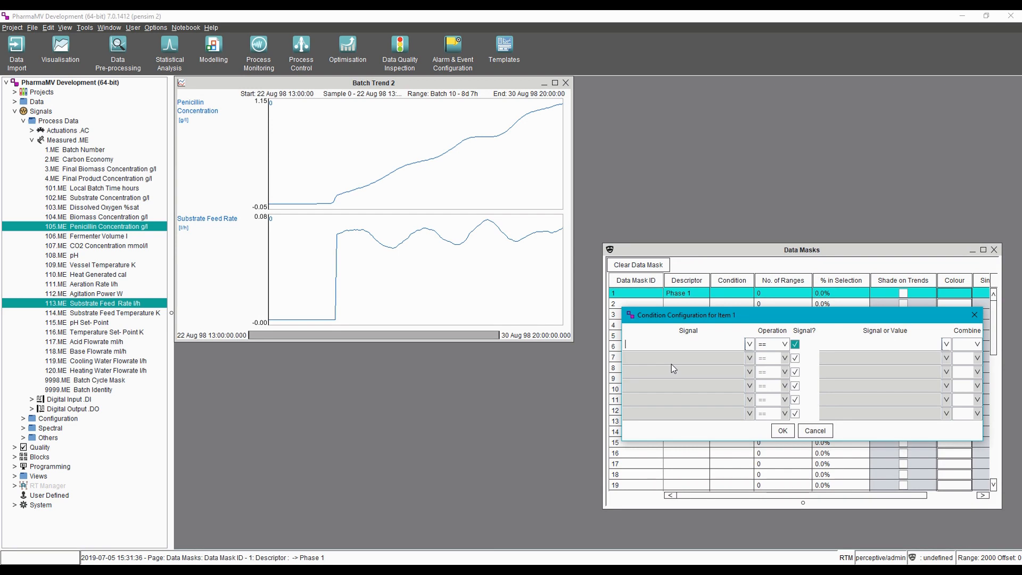
left_click(749, 345)
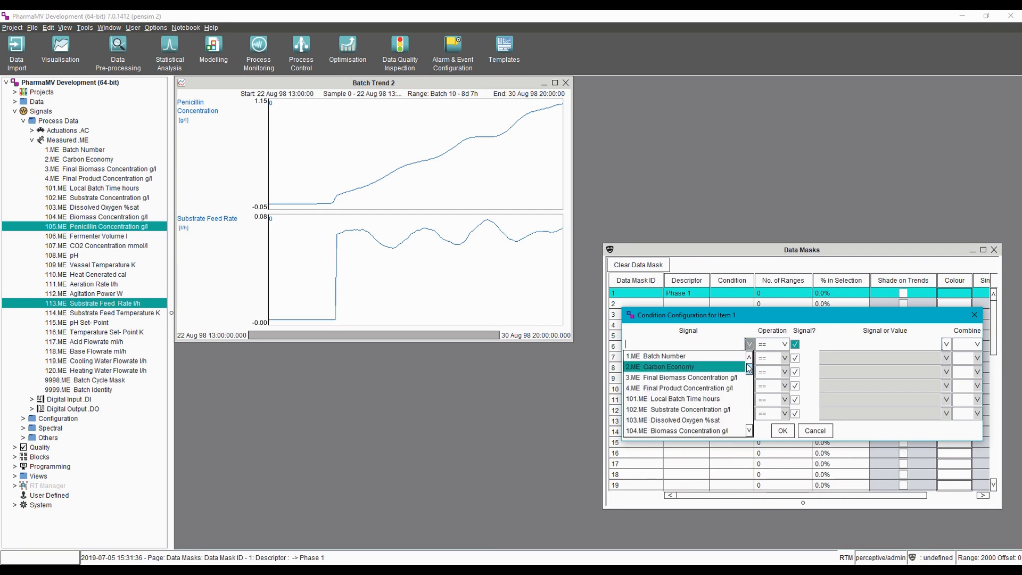
left_click_drag(749, 371, 751, 388)
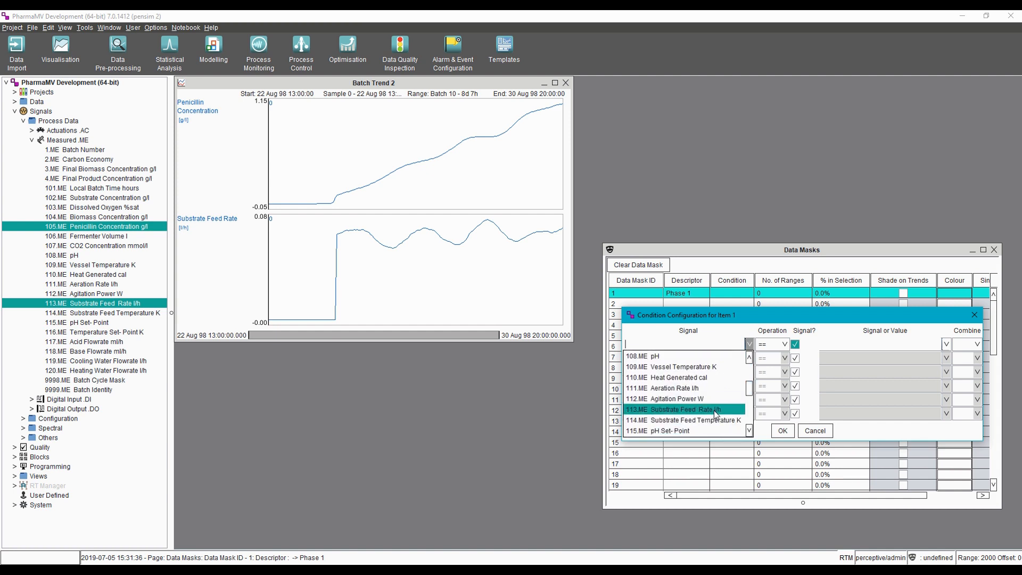
left_click(714, 410)
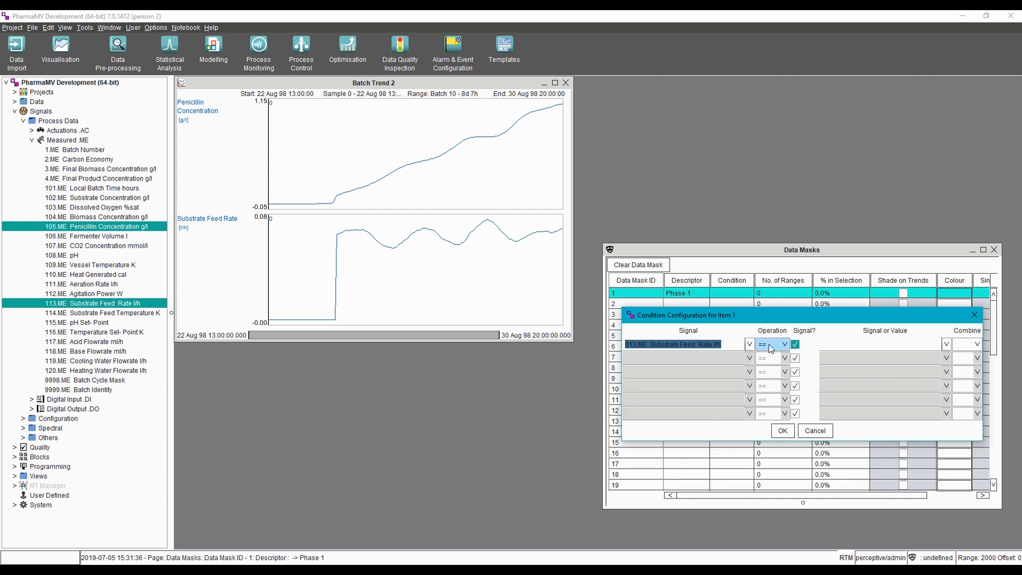
left_click(795, 344)
left_click(851, 344)
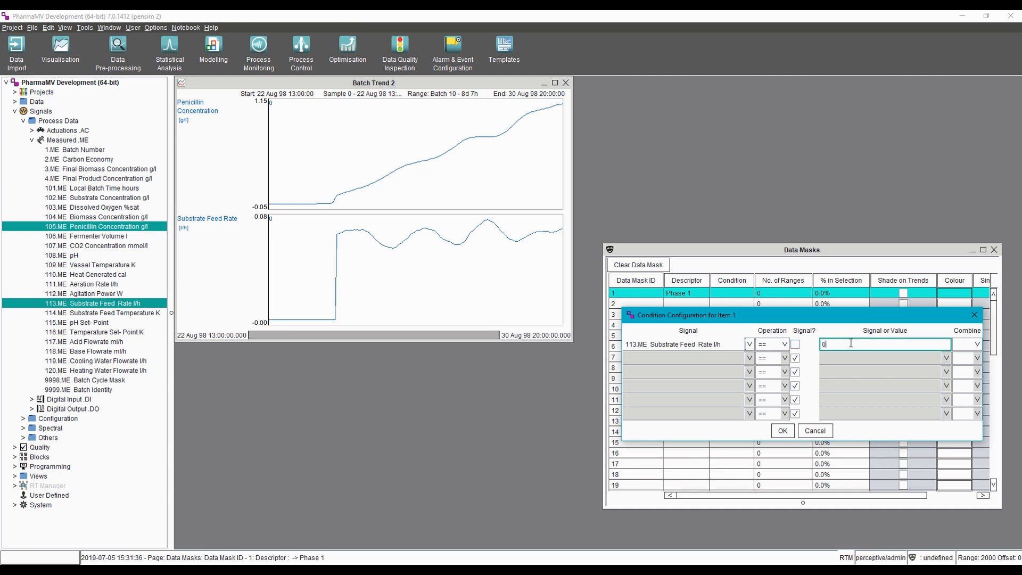
left_click(781, 431)
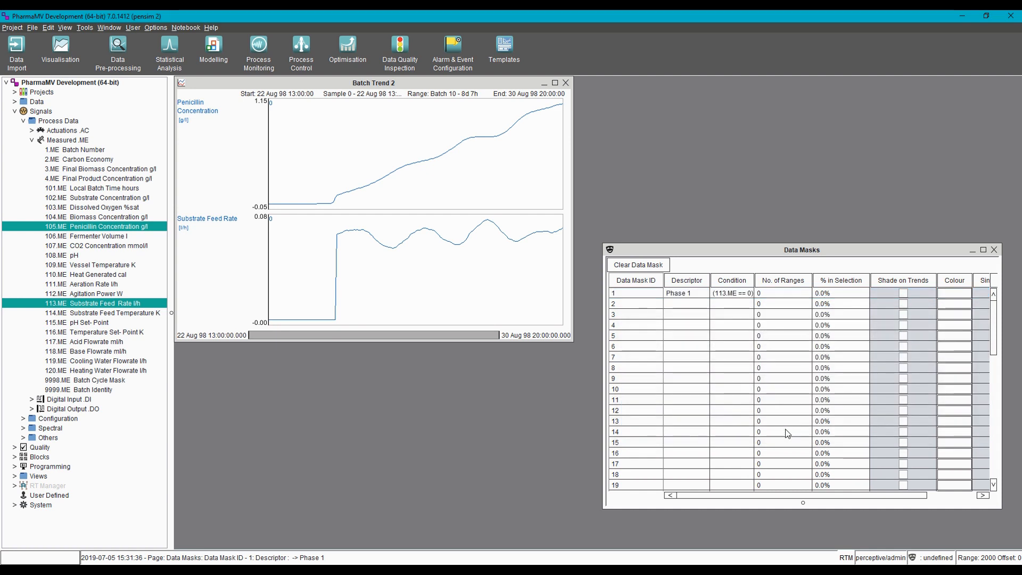
Step: Evaluate the Phase 1 data mask
left_click(628, 298)
right_click(627, 296)
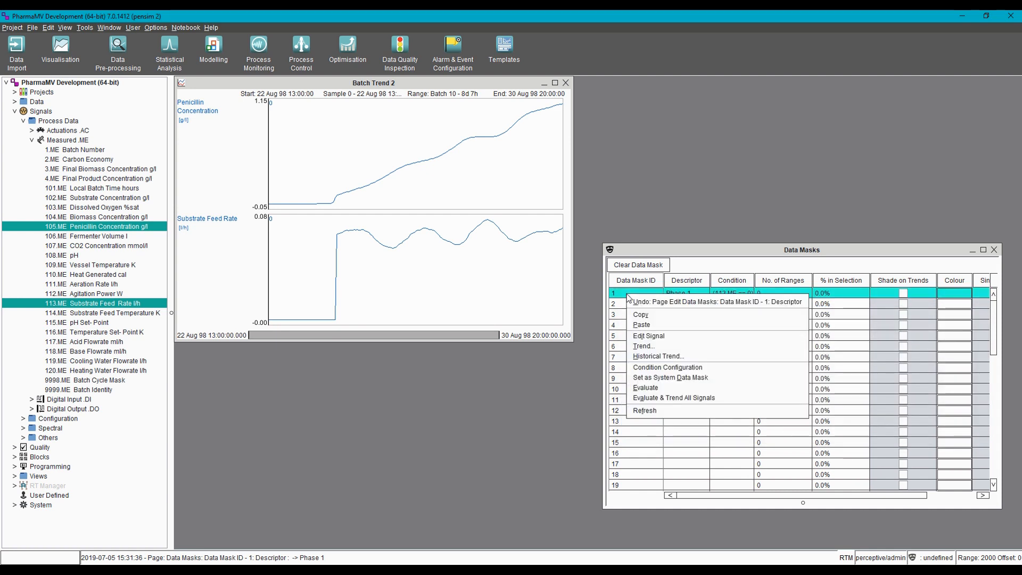
left_click(656, 389)
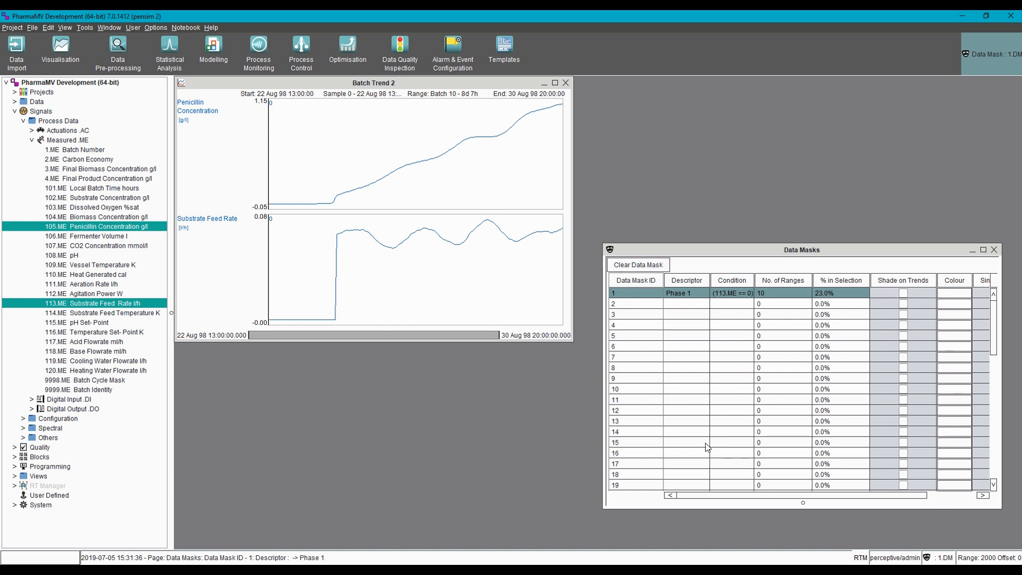
Step: Enable Shade on Trends for the Phase 1 mask with a light cyan colour and refresh the batch trend
left_click_drag(755, 493, 806, 494)
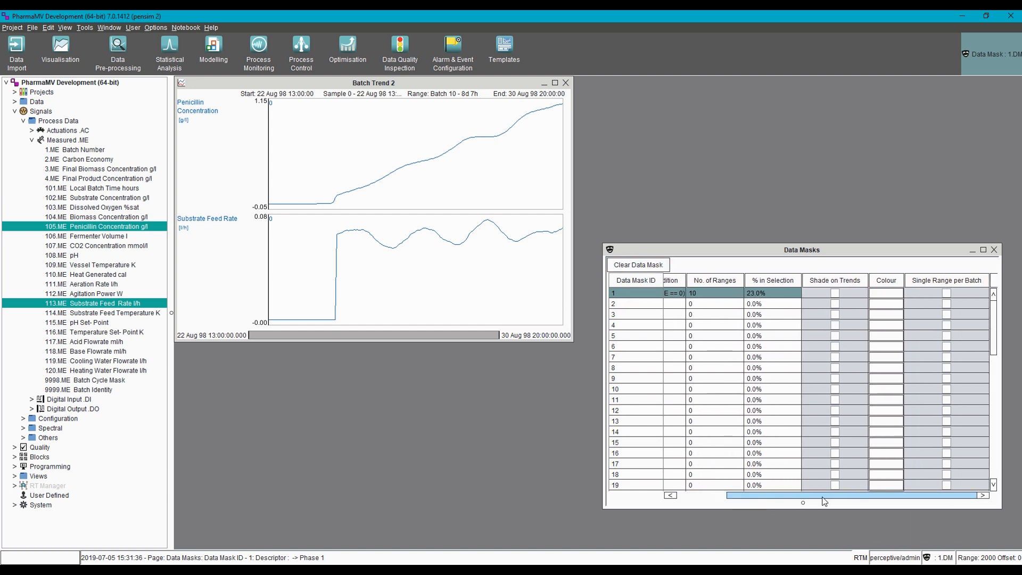
left_click(835, 294)
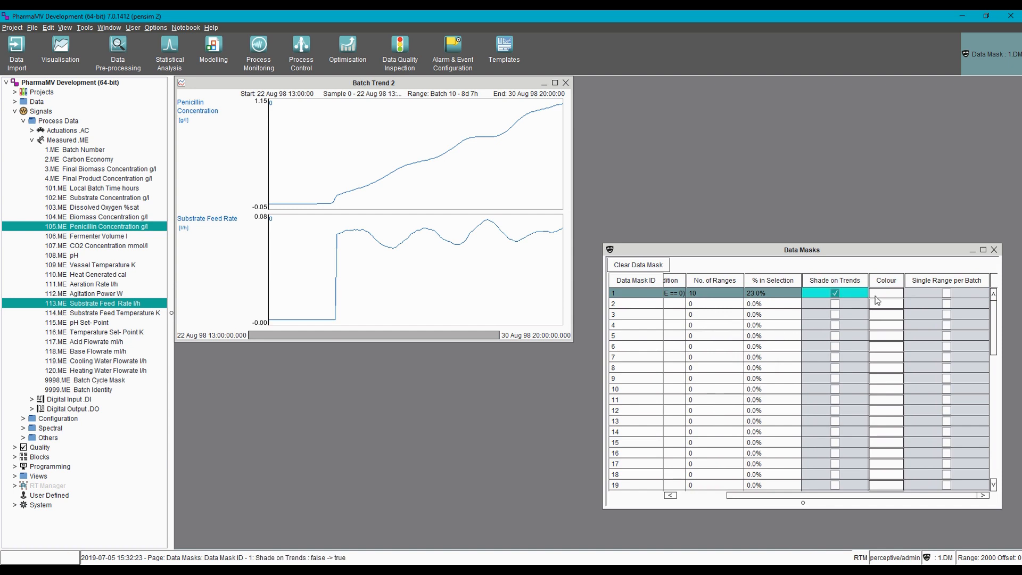
left_click(883, 296)
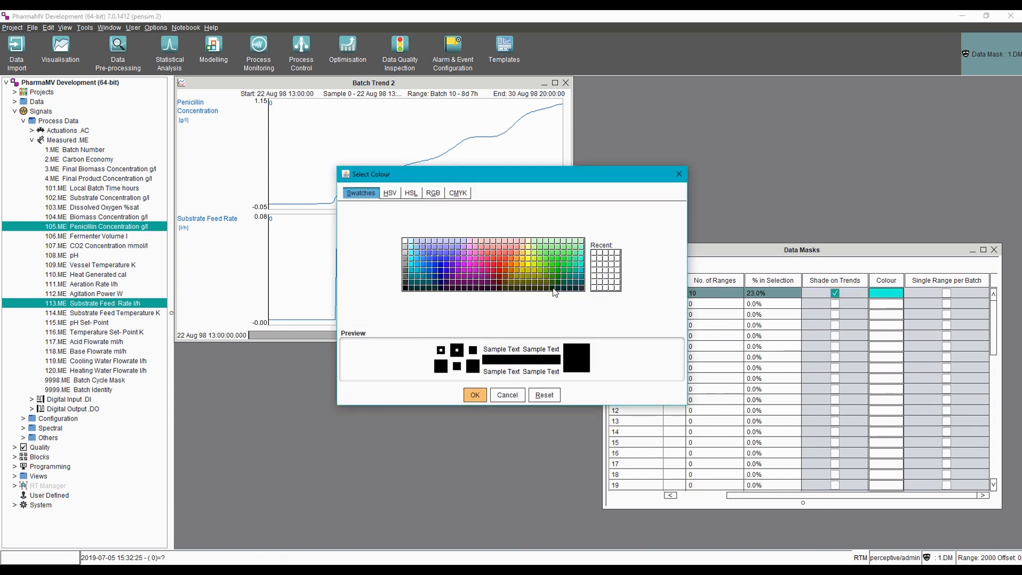
left_click(410, 256)
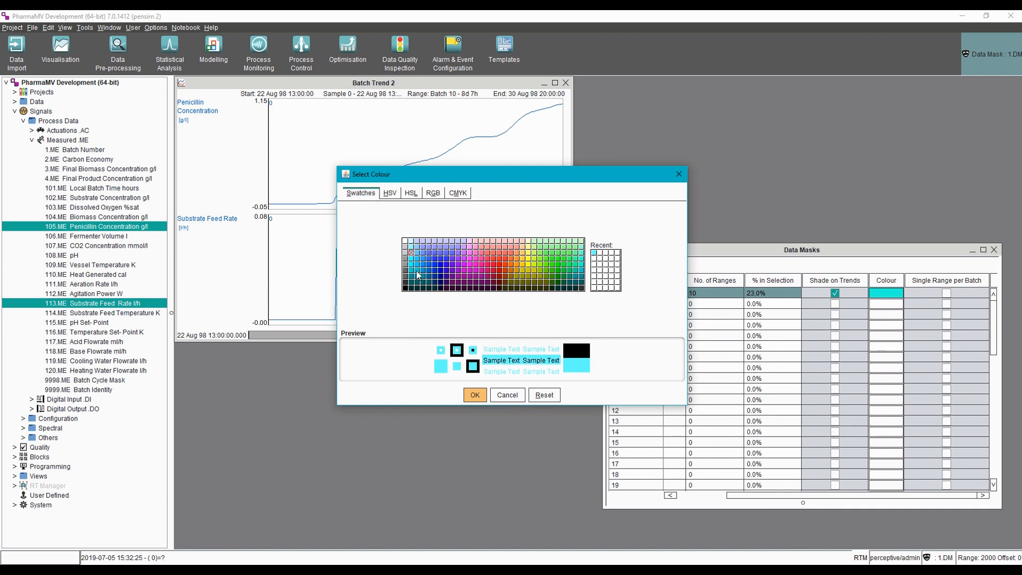
left_click(475, 396)
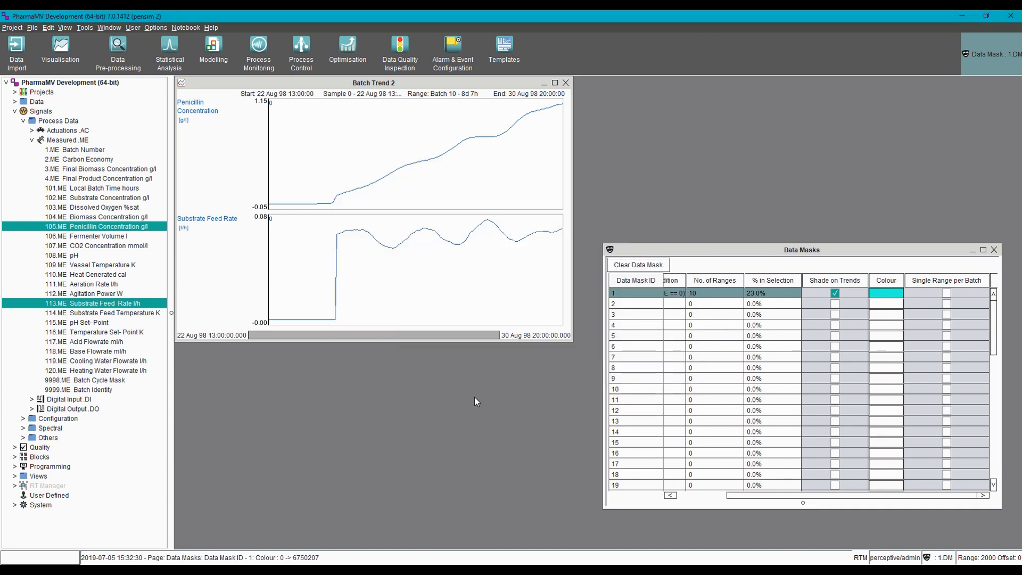
right_click(368, 178)
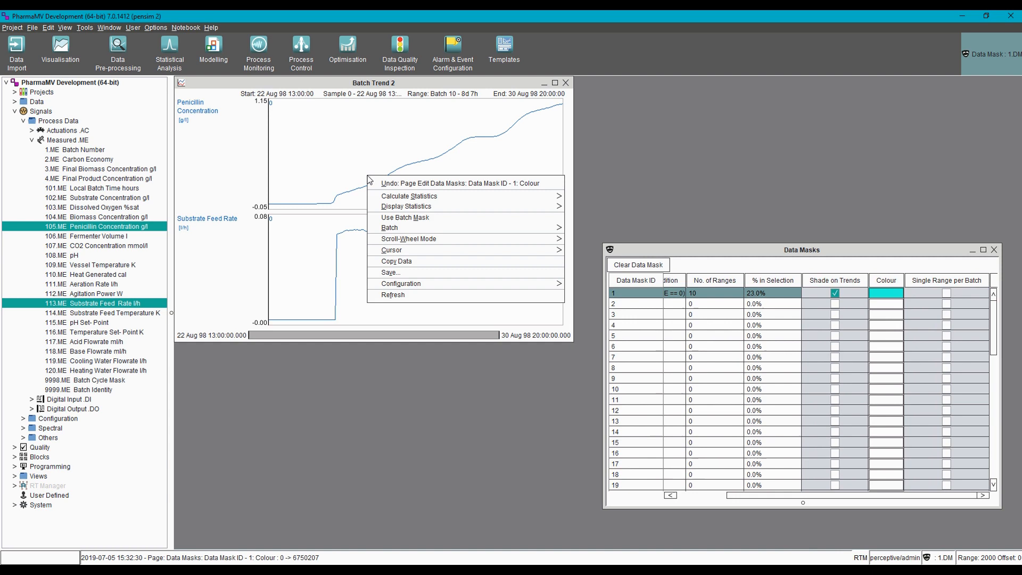
left_click(434, 295)
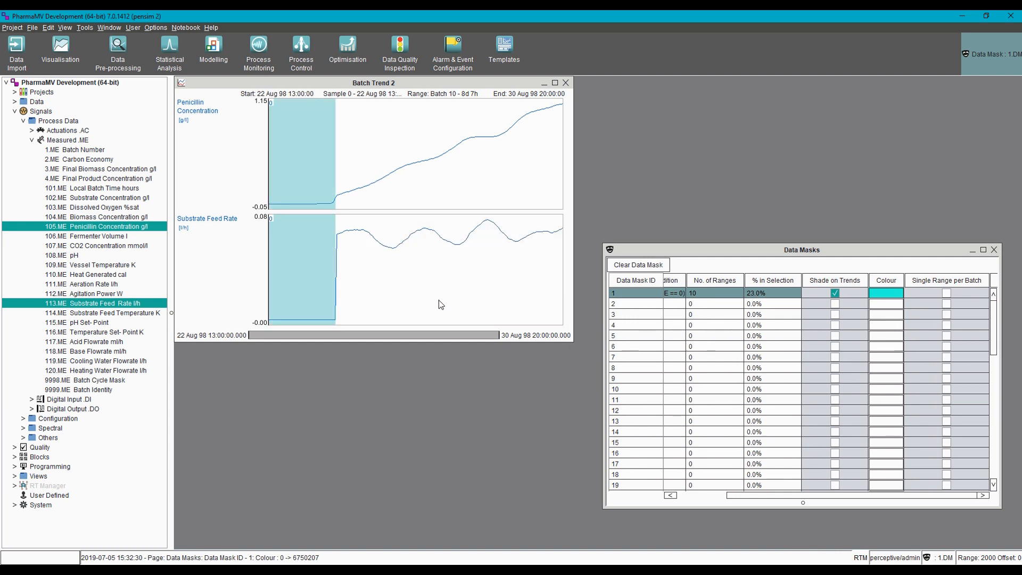
Step: Step through the batches in the trend to examine the Phase 1 shading in each one
key("Right")
key("Right")
key("Right")
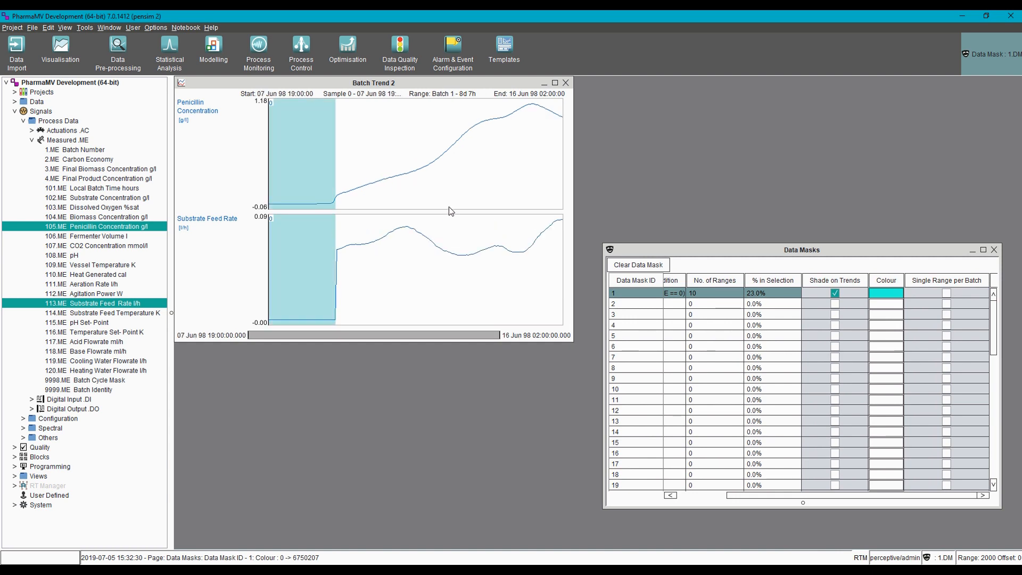
key("Right")
key("Right")
key("Right")
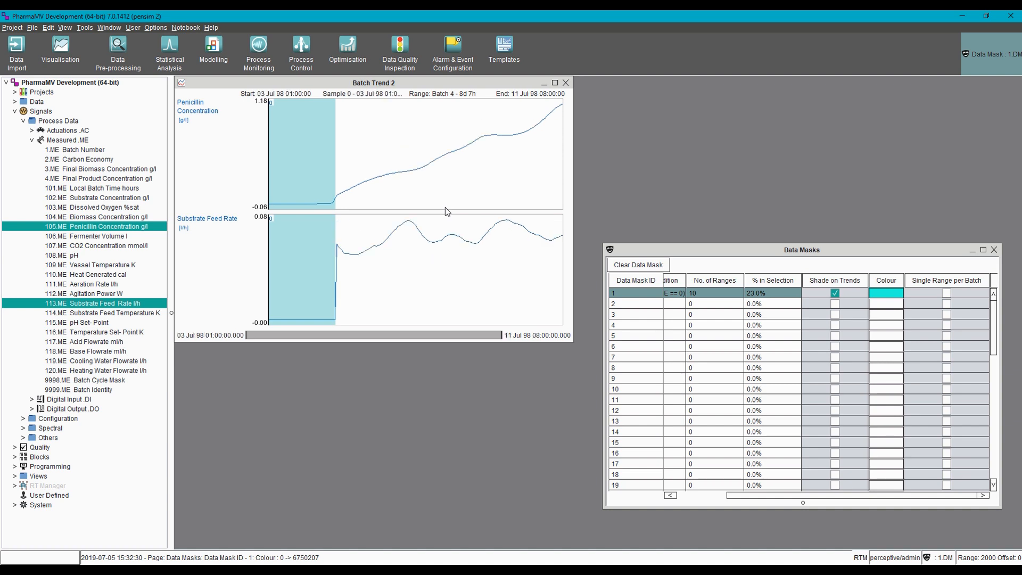
left_click_drag(254, 80, 253, 79)
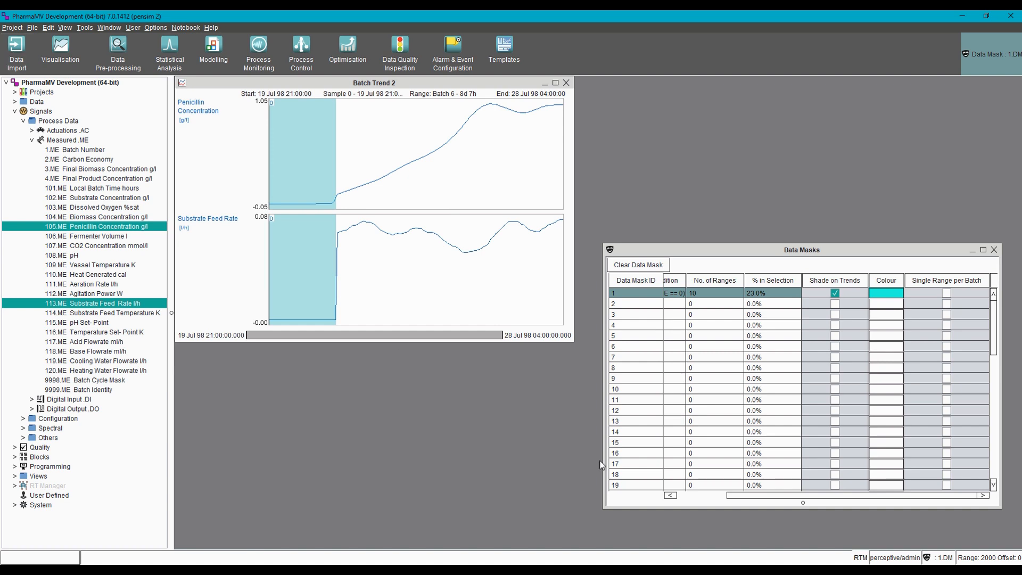
Step: Give data mask 2 the descriptor Phase 2
left_click_drag(764, 493, 714, 493)
double_click(681, 304)
type("Phase 2")
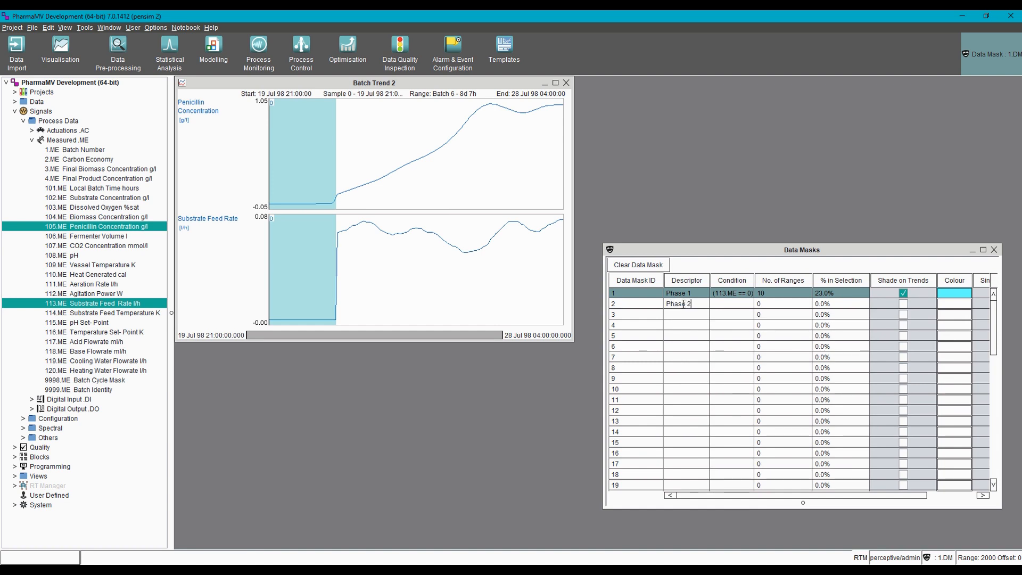
key("Return")
Step: Start the Phase 2 mask's condition with signal 113.ME Substrate Feed Rate greater than the value 0, combined with AND
right_click(644, 307)
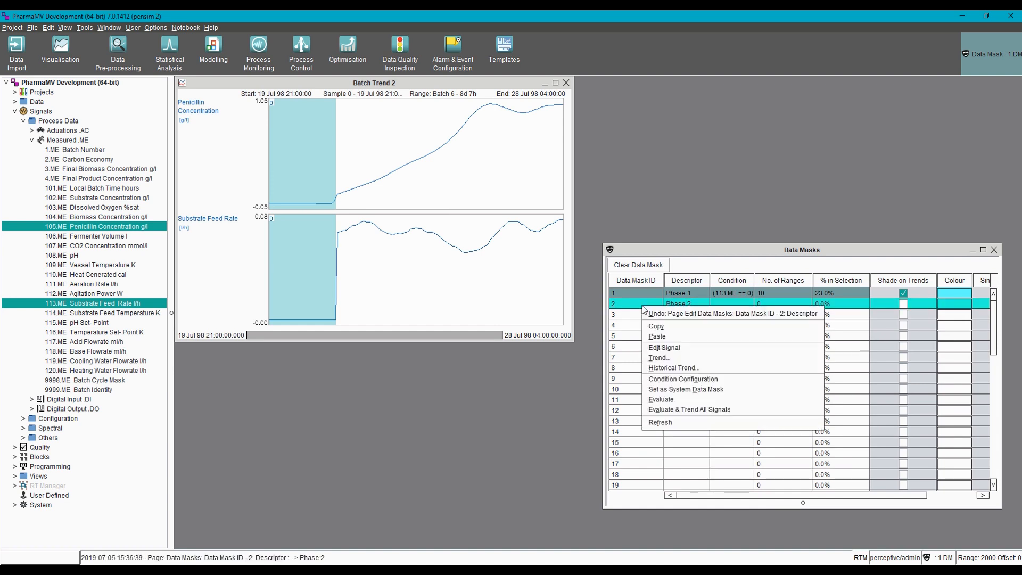
left_click(675, 379)
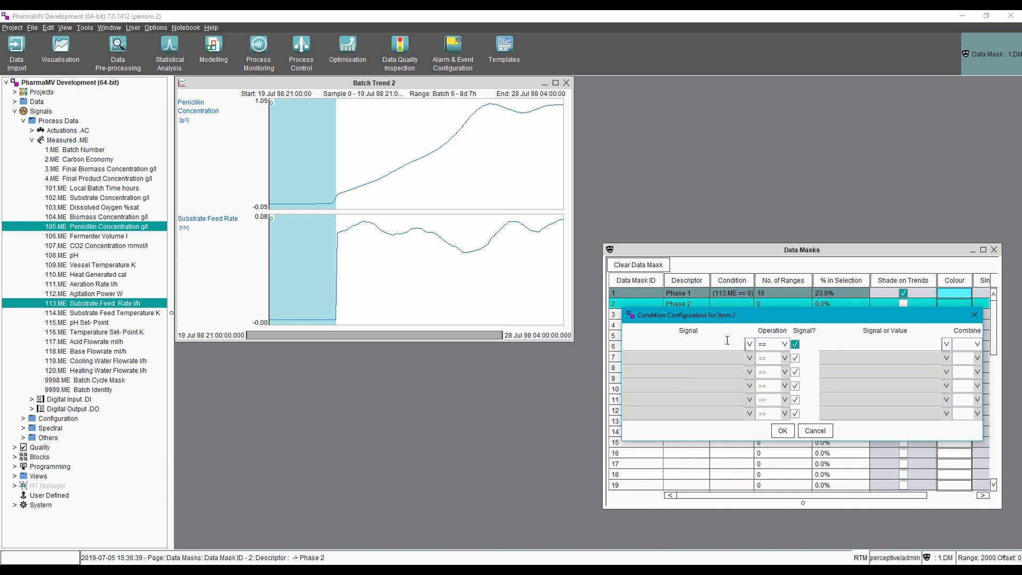
left_click(749, 346)
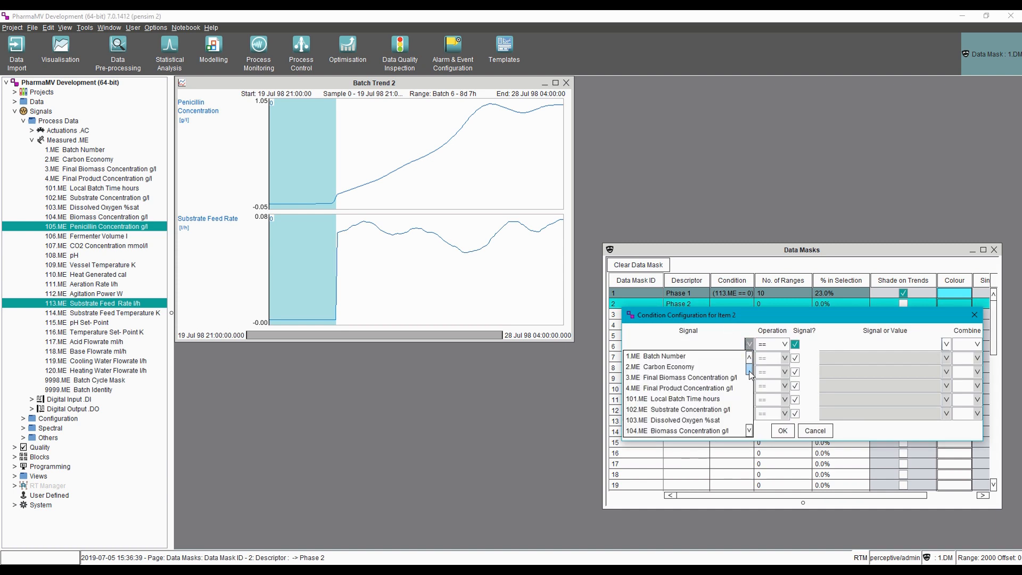
scroll(750, 378, "down", 2)
scroll(750, 378, "down", 1)
left_click_drag(750, 379, 750, 391)
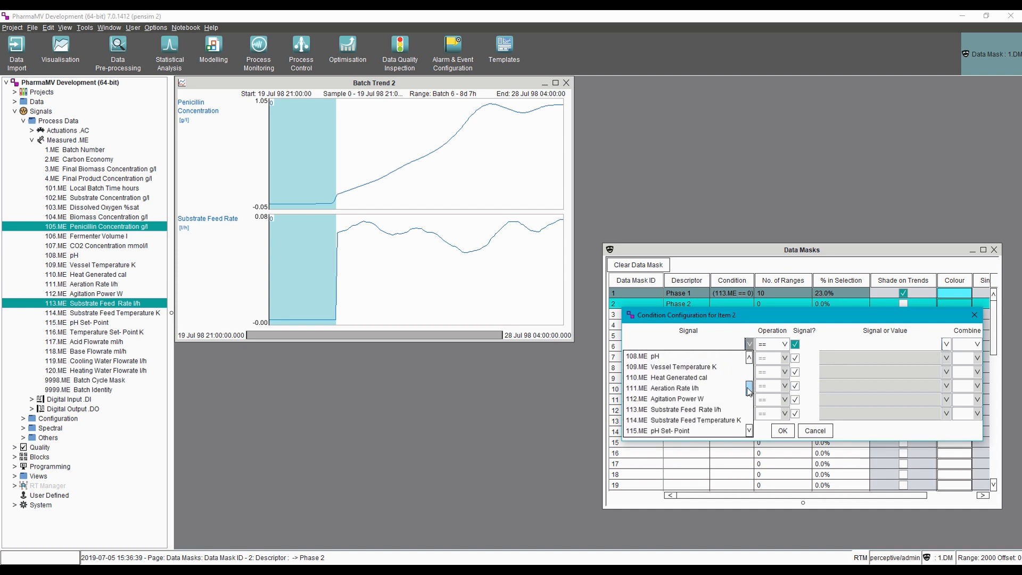
left_click(722, 409)
left_click(786, 345)
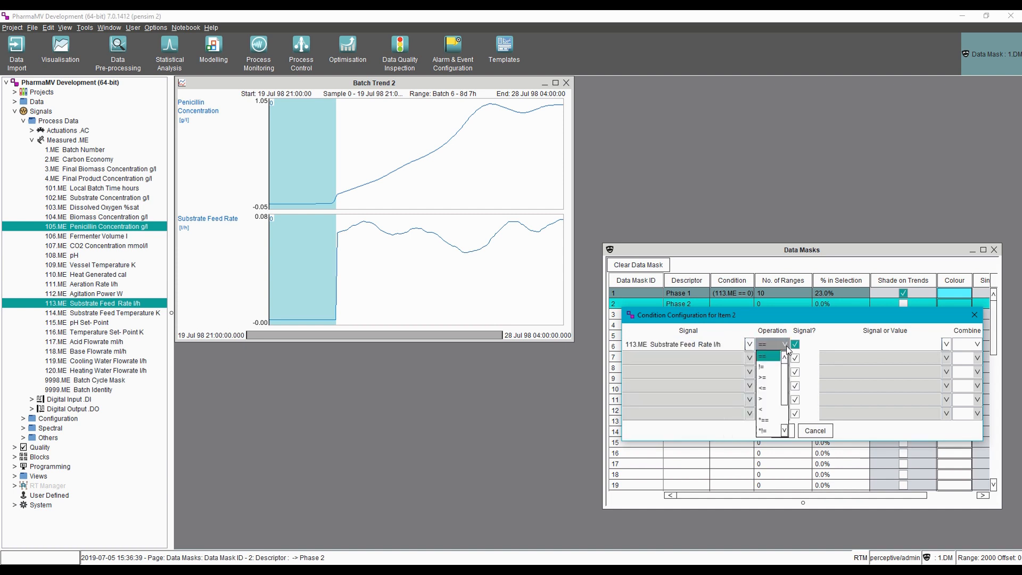
left_click(771, 398)
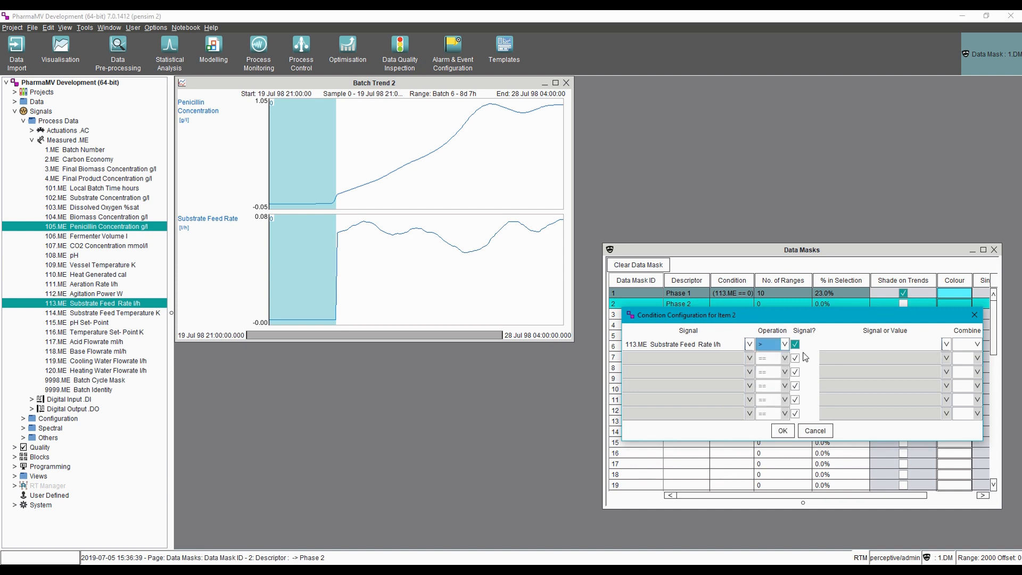
left_click(795, 344)
left_click(834, 346)
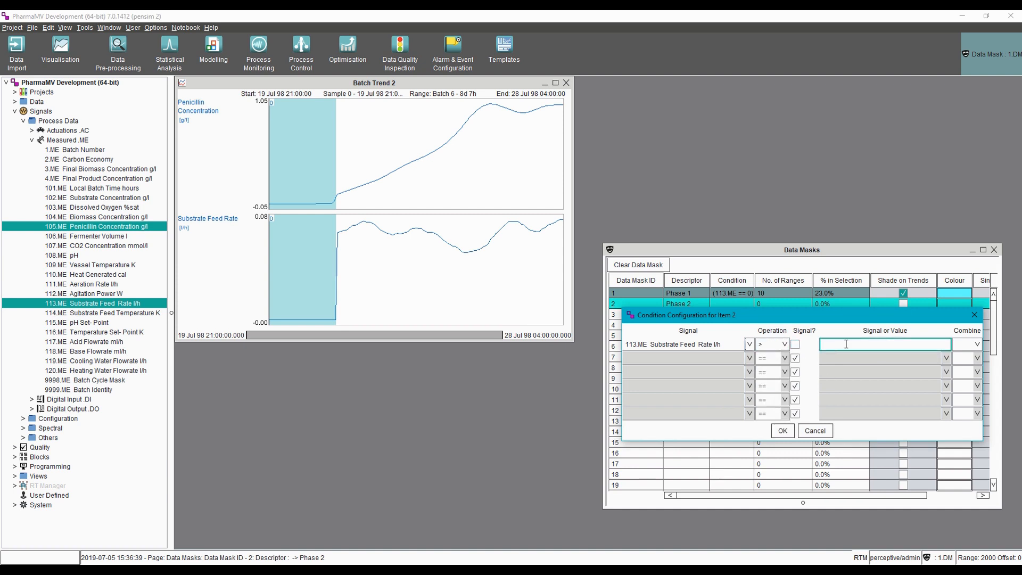
left_click(977, 344)
left_click(966, 367)
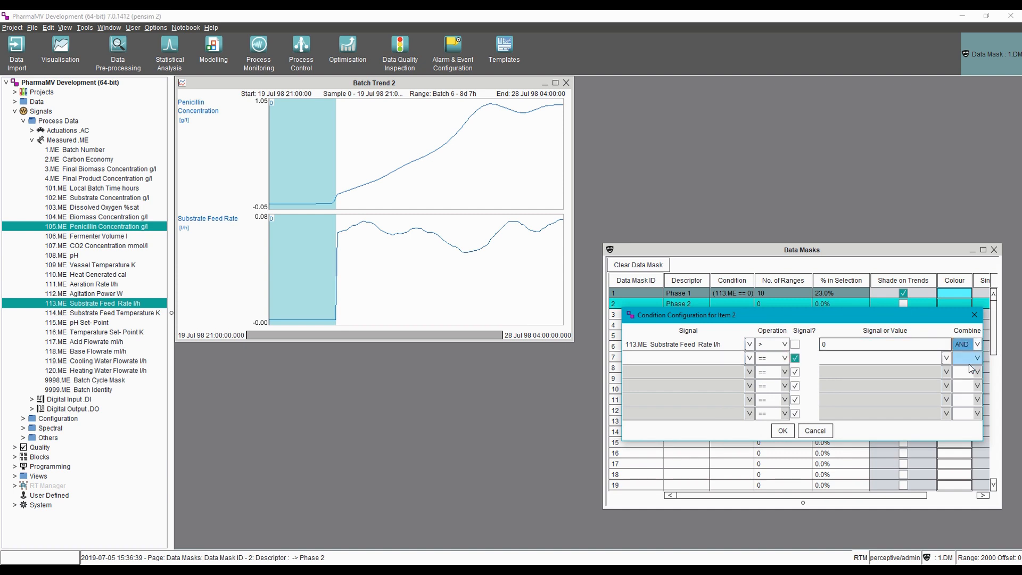
Step: Add a second Phase 2 condition requiring 105.ME Penicillin Concentration to be less than the value 0.5, and accept the configuration
left_click(750, 358)
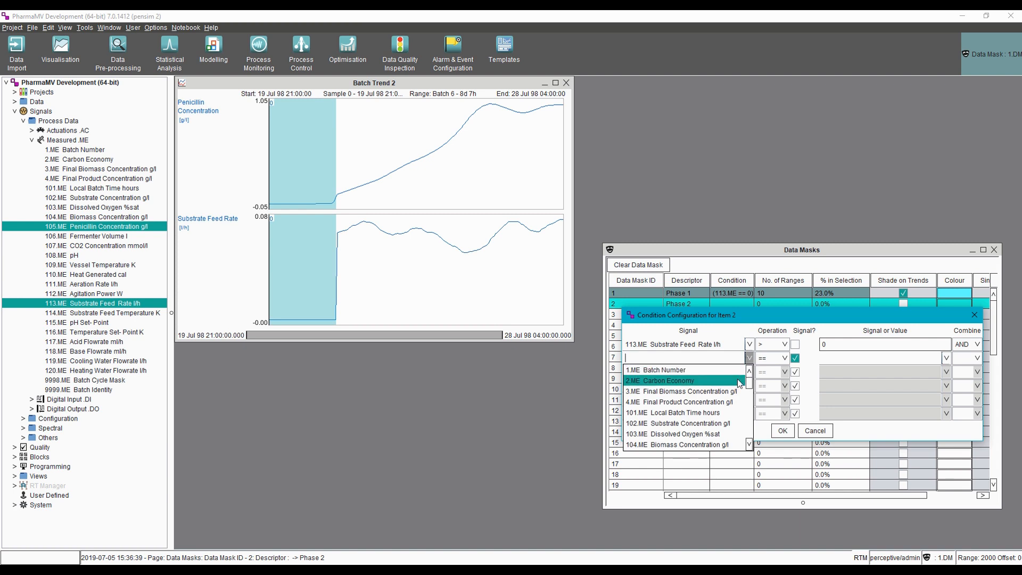
left_click(747, 445)
left_click(739, 440)
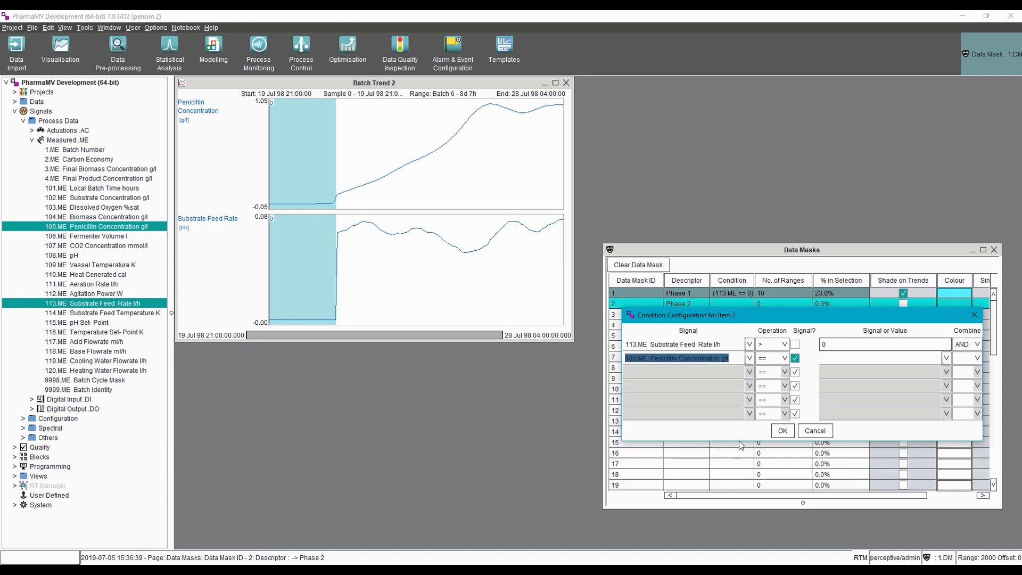
left_click(783, 358)
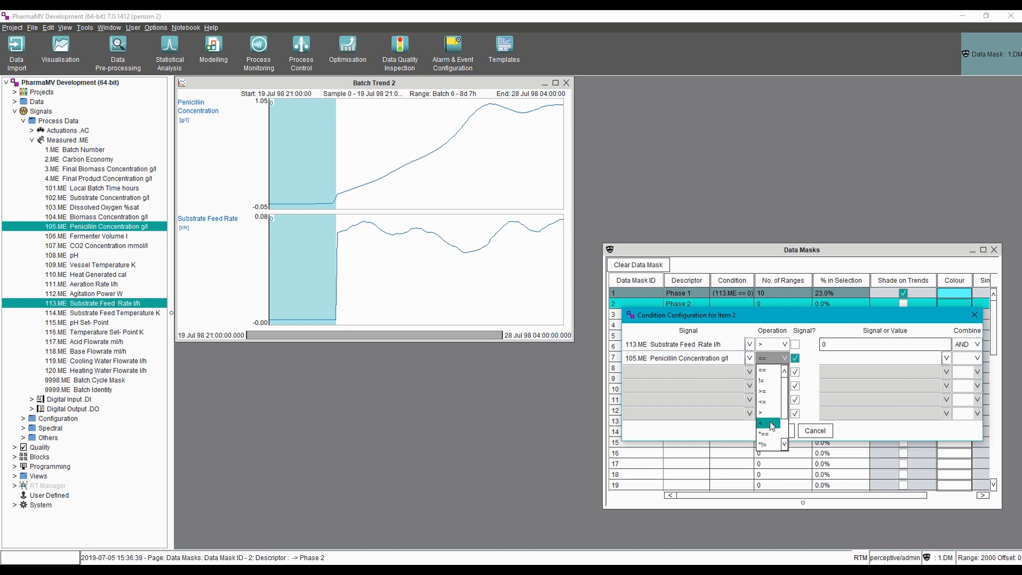
left_click(772, 426)
left_click(794, 358)
left_click(831, 358)
type("0.5")
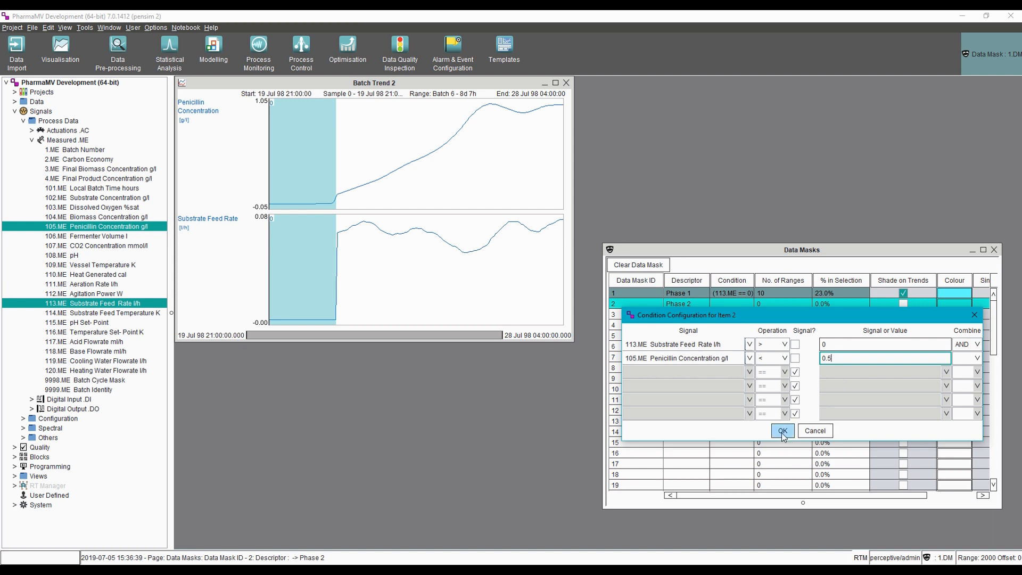
left_click(781, 431)
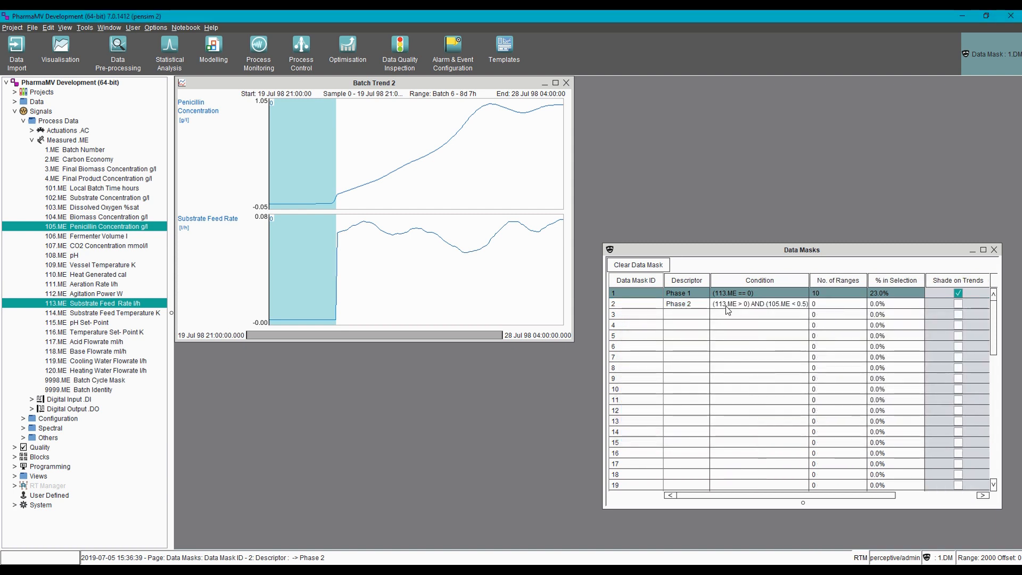
Step: Evaluate the Phase 2 data mask
left_click(651, 308)
right_click(651, 307)
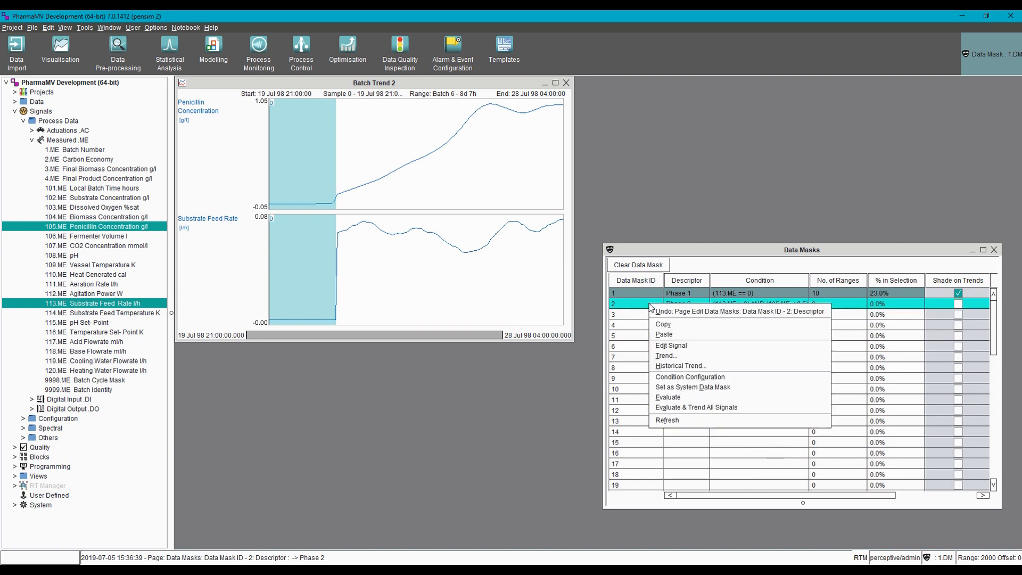
left_click(687, 399)
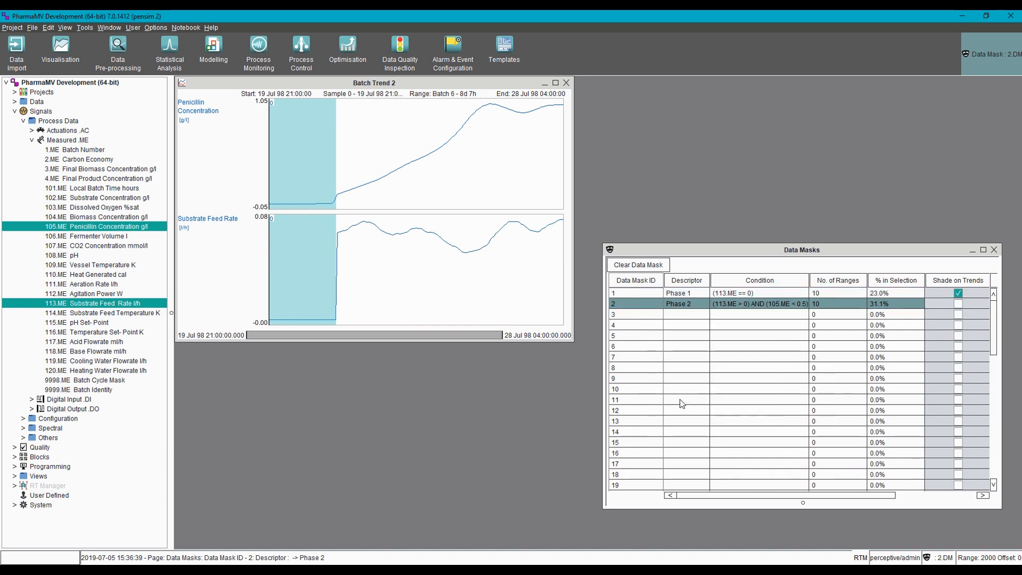
Step: Enable Shade on Trends for the Phase 2 mask with a light yellow colour and refresh the batch trend
left_click_drag(873, 495, 933, 493)
left_click(866, 304)
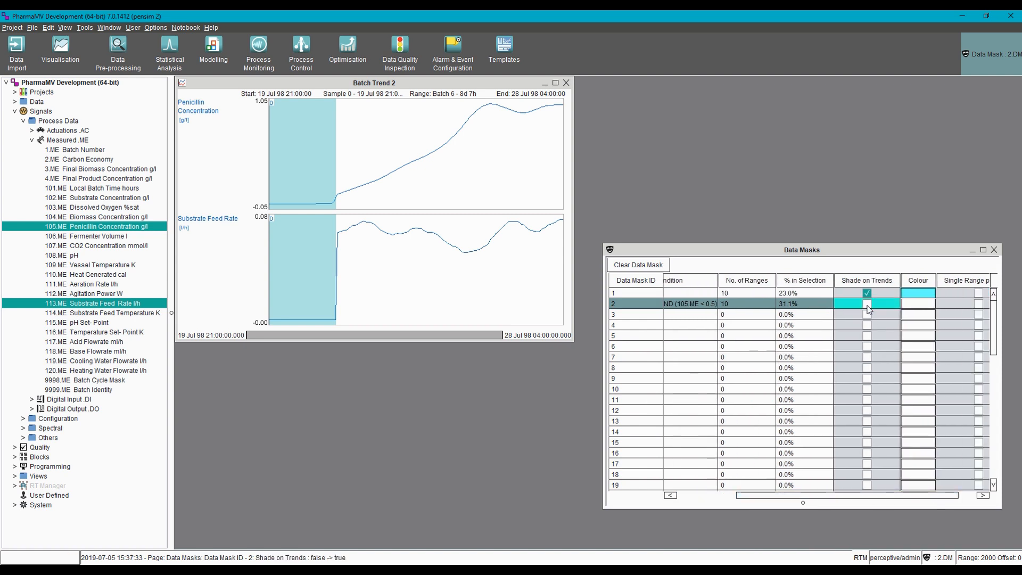
left_click(919, 305)
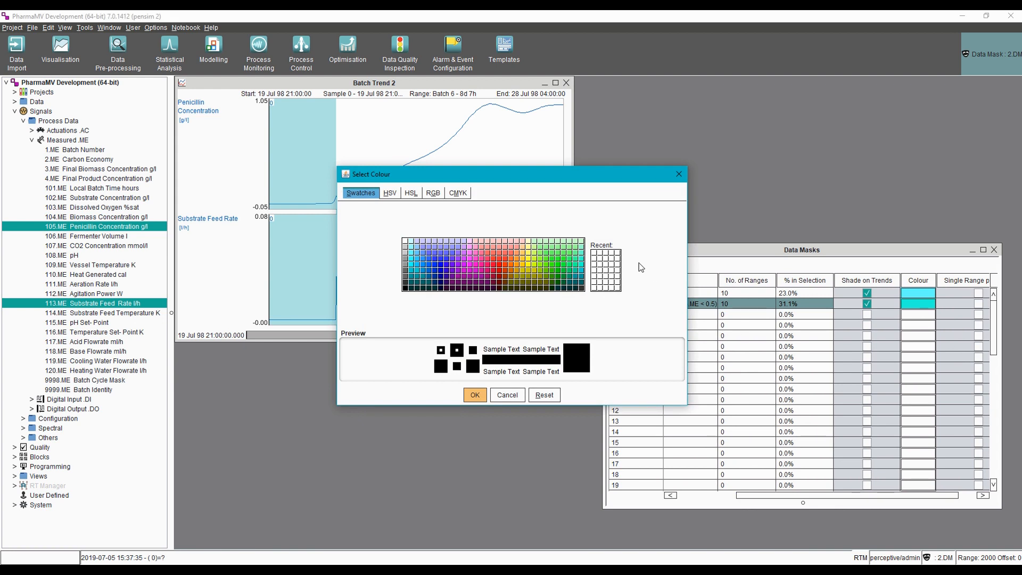
left_click(529, 252)
left_click(475, 395)
right_click(442, 163)
left_click(467, 283)
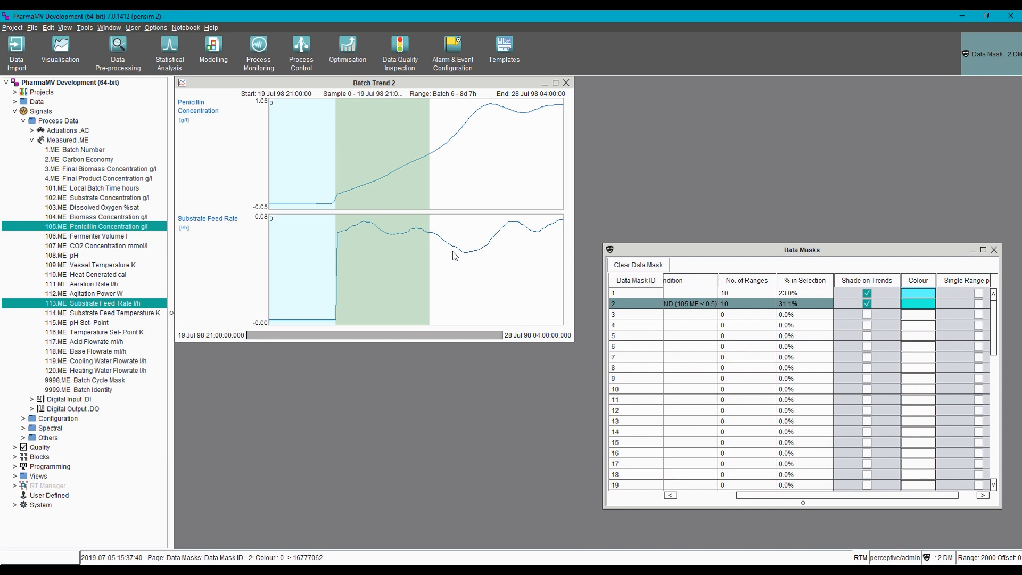
Step: Step through the batches in the trend to examine the Phase 1 and Phase 2 shading
scroll(480, 241, "down", 1)
scroll(480, 242, "down", 3)
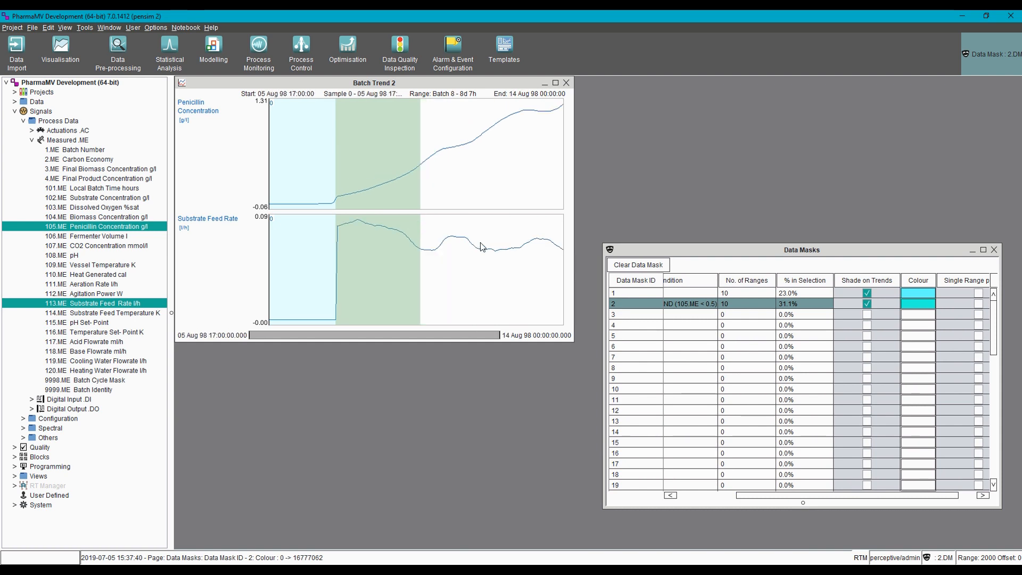
scroll(483, 245, "down", 1)
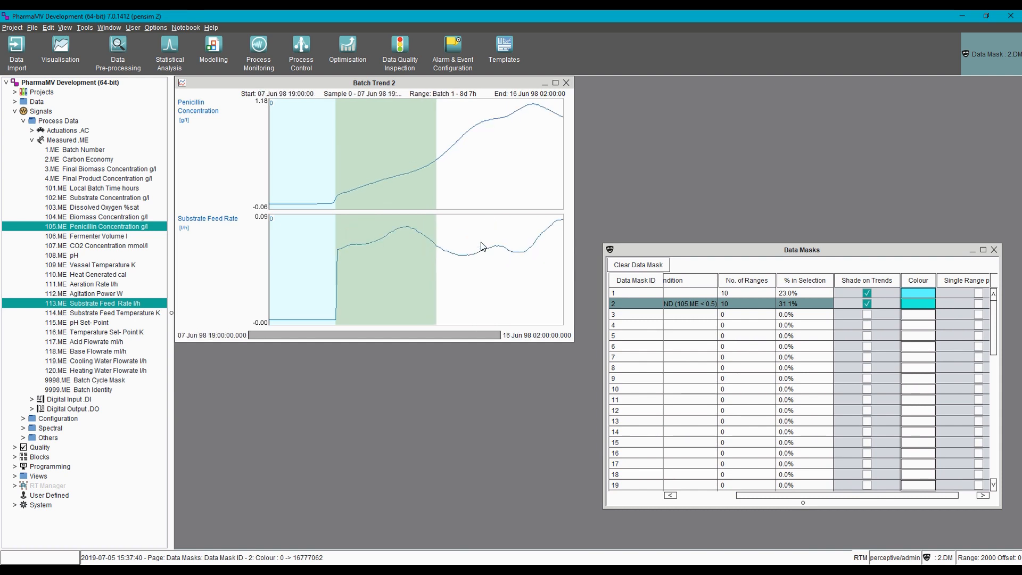
scroll(482, 246, "down", 1)
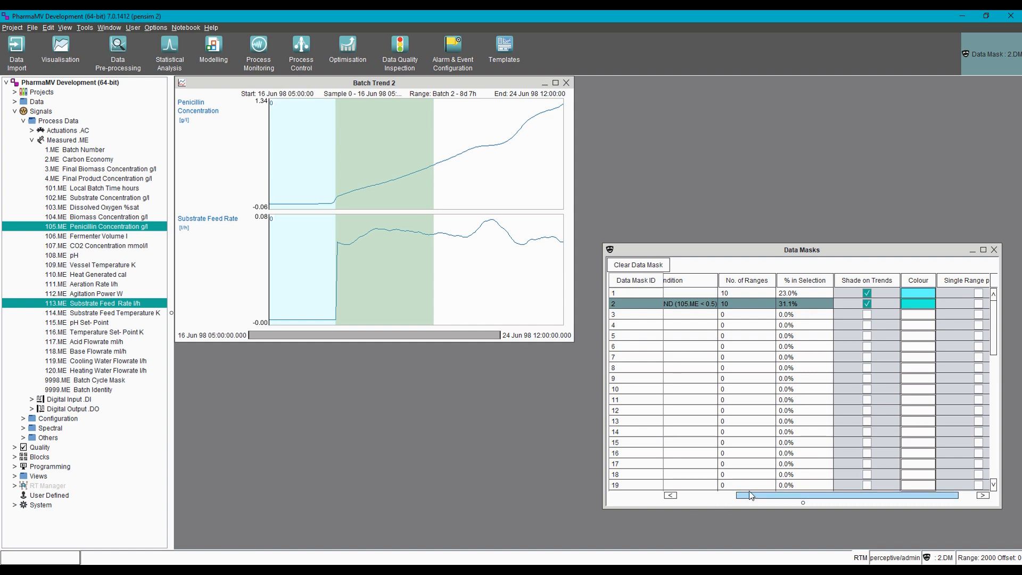
Step: Give data mask 3 the condition 105.ME >= 0.5 and the descriptor Phase 3
left_click_drag(756, 495, 649, 487)
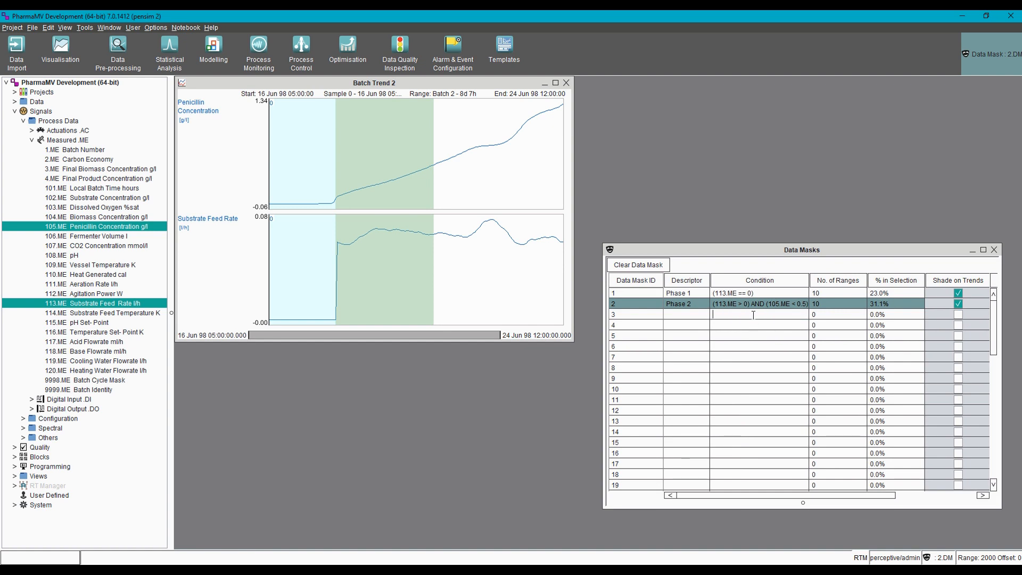
type("105.ME >= 0.5")
key("Return")
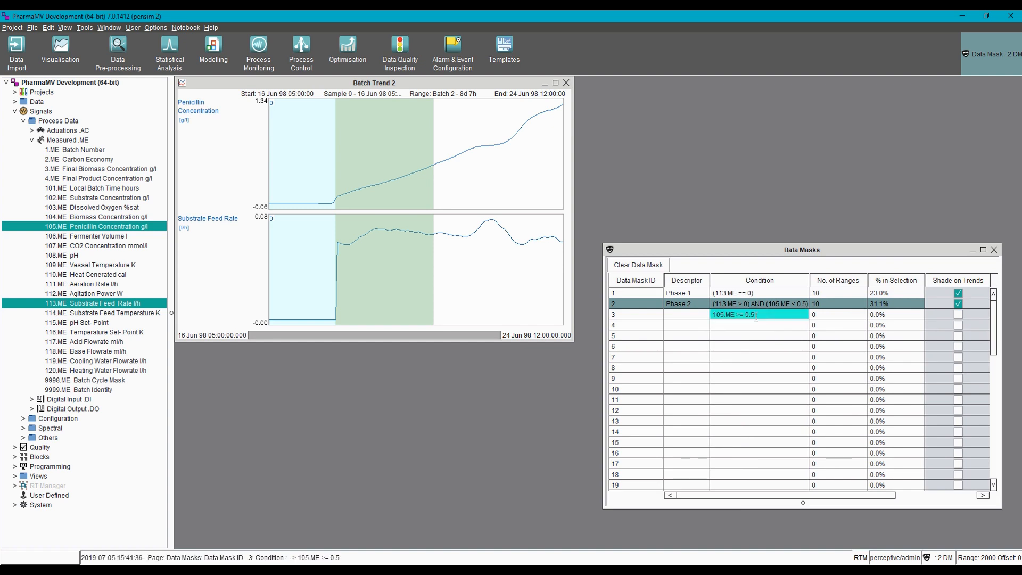
left_click(676, 319)
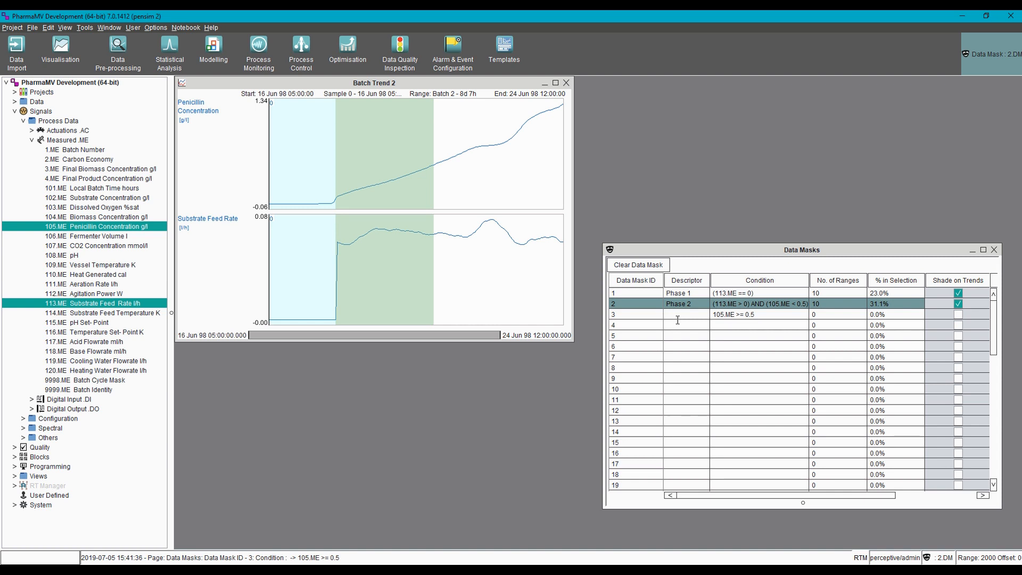
type("Phase 3")
key("Return")
Step: Evaluate the Phase 3 data mask
left_click(639, 315)
right_click(640, 318)
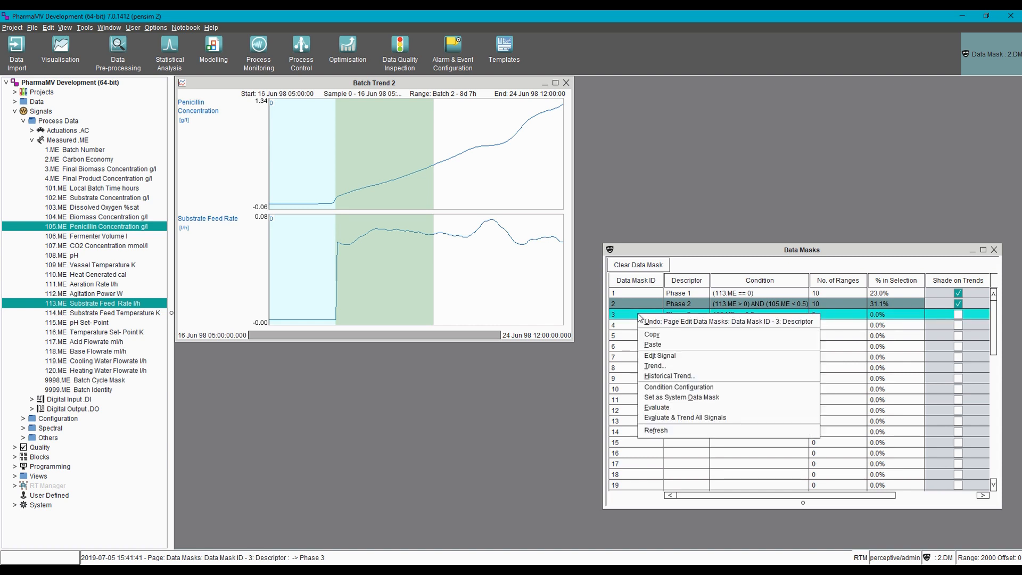
left_click(667, 409)
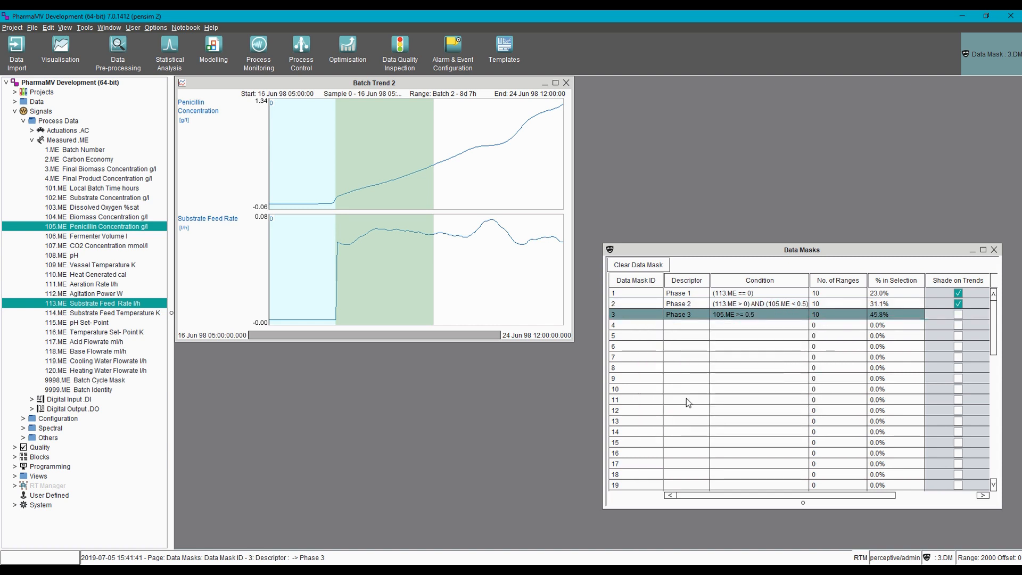
Step: Enable Shade on Trends for the Phase 3 mask with a light pink colour
left_click_drag(857, 497, 937, 494)
left_click(837, 318)
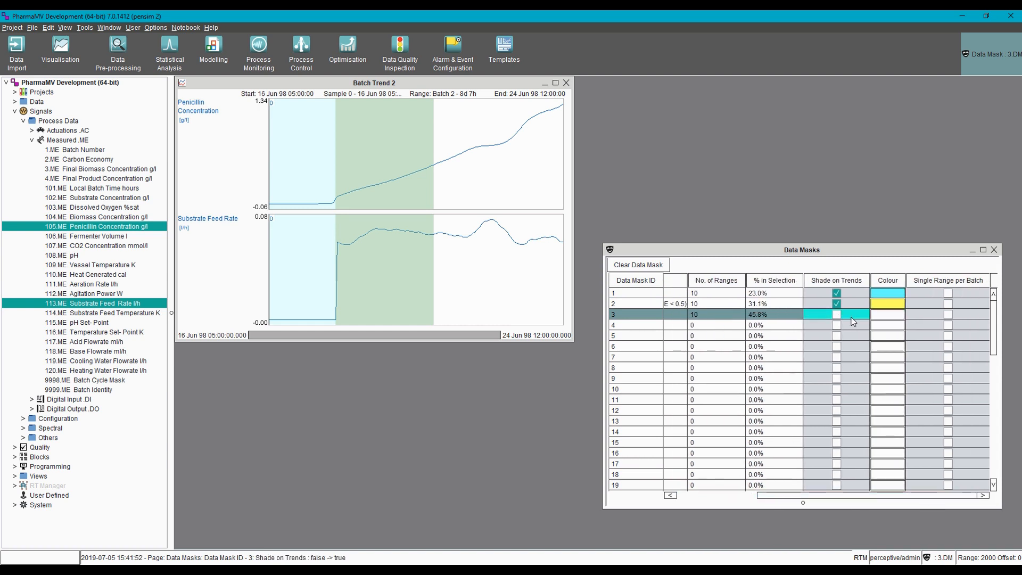
left_click(883, 318)
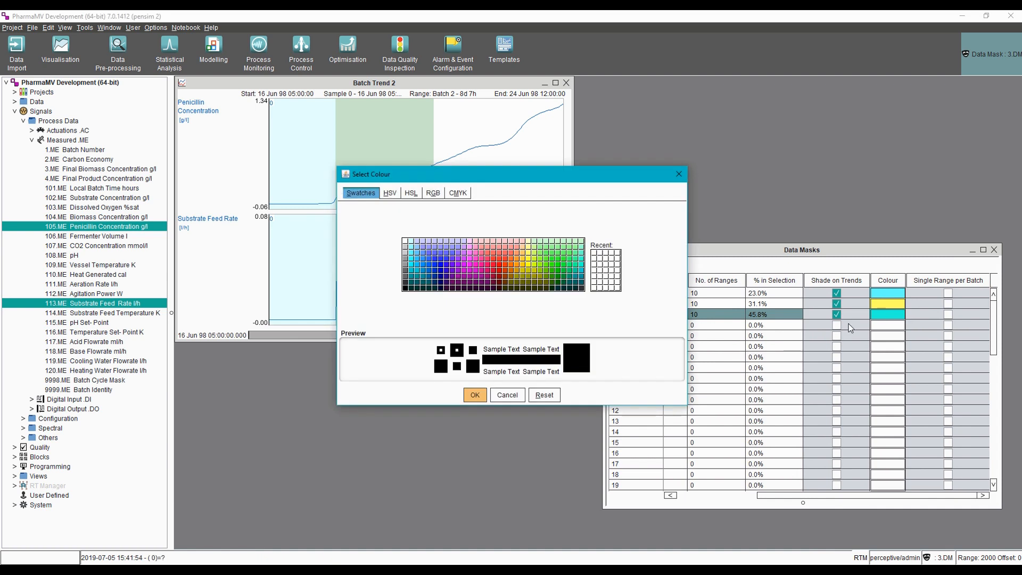
left_click(516, 248)
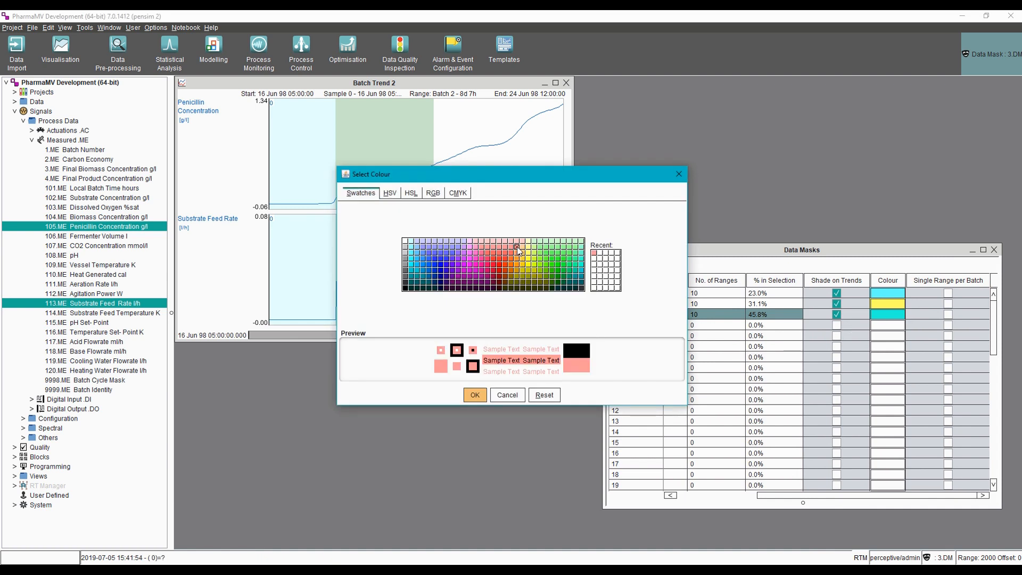
left_click(474, 395)
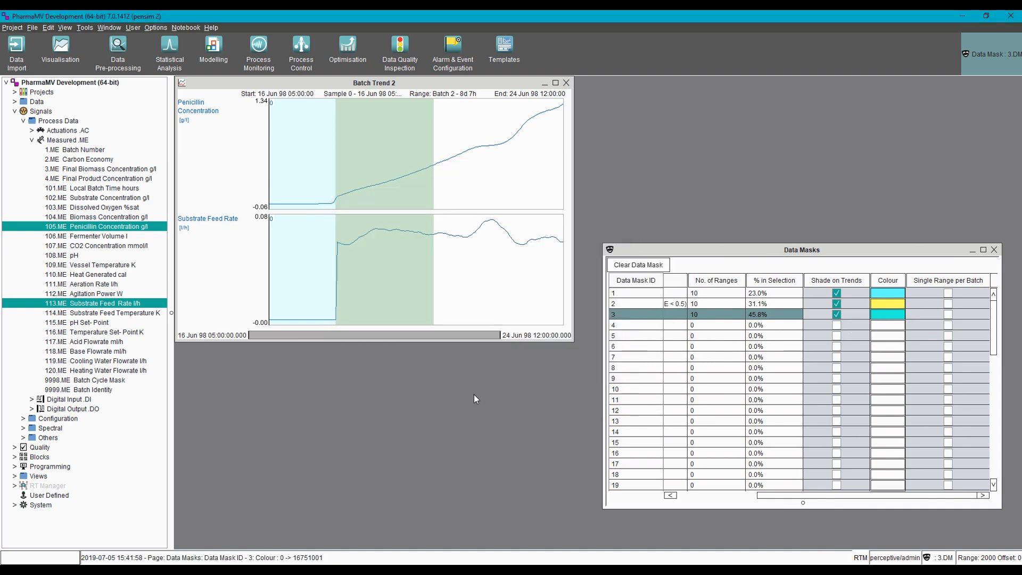
Step: Clear the active system data mask and refresh the batch trend
left_click(644, 265)
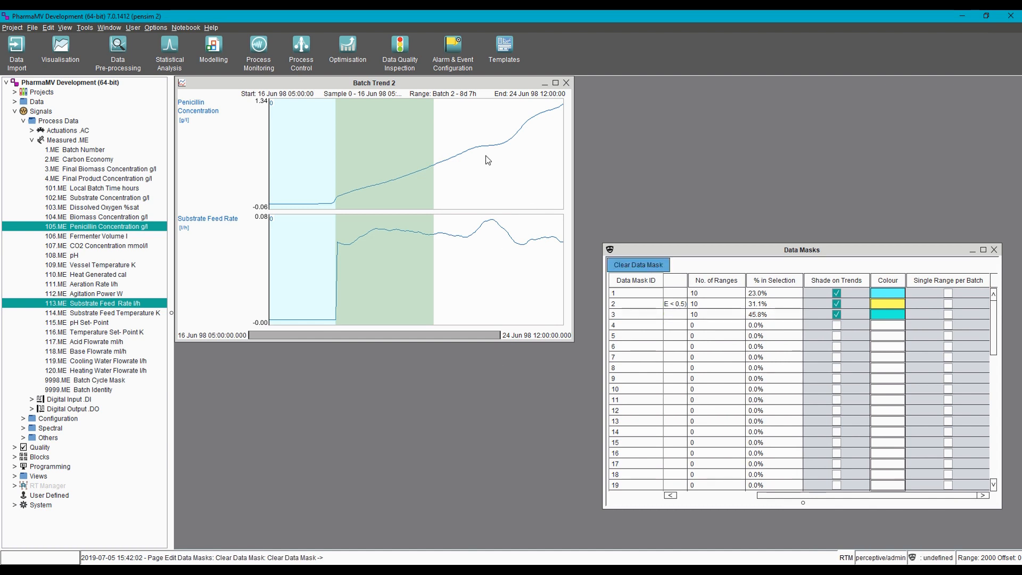
right_click(462, 142)
left_click(502, 260)
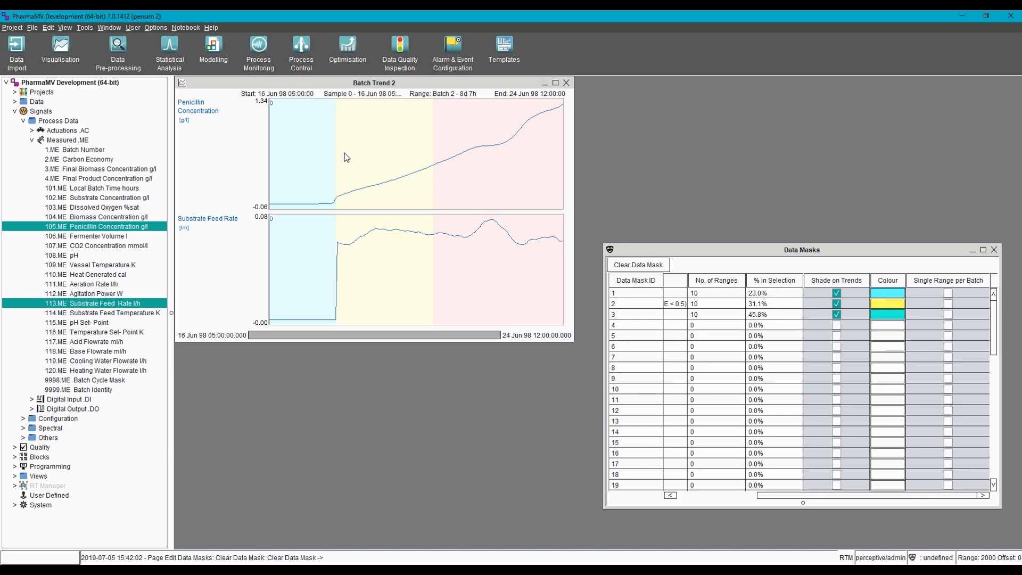
Step: Step through the batches in the trend to examine the shading of all three phases
key("Right")
key("Right")
key("Right")
key("Right")
key("Right")
key("Right")
key("Right")
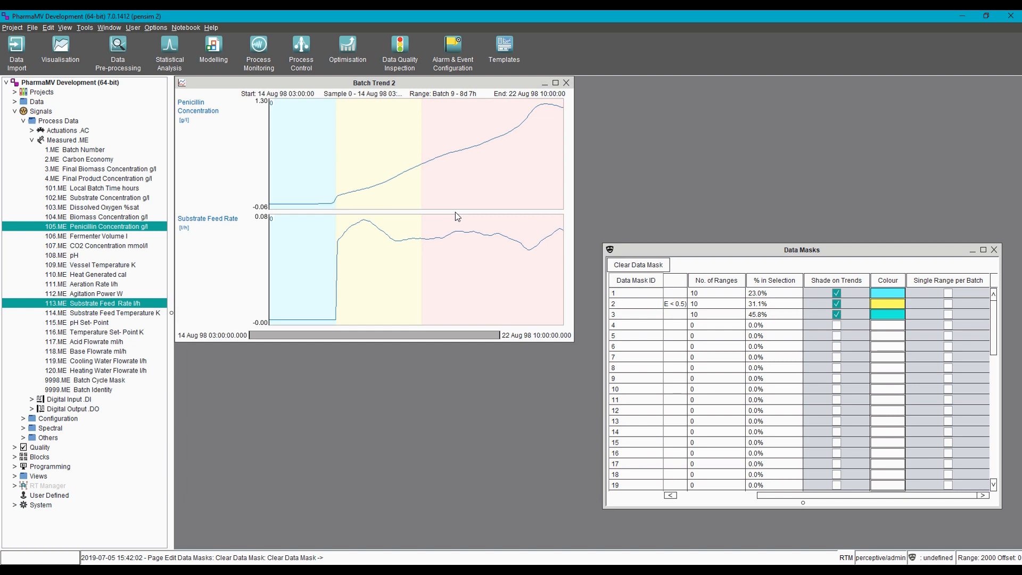